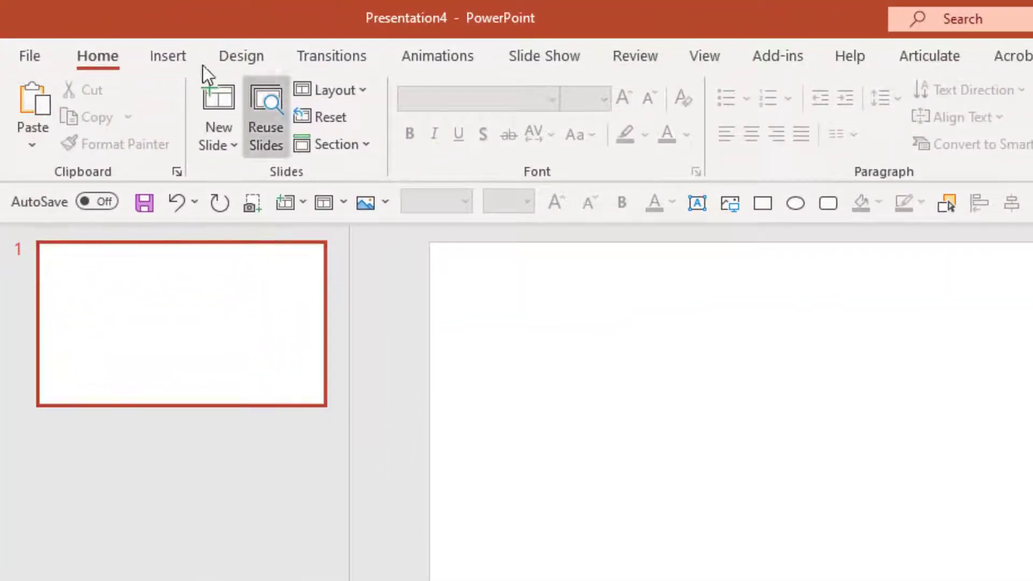
Insert five 'camping' stock photos: hiker by tent, sunlit forest, waterfall, campfire cooking, tent at dusk.
{"action": "left_click", "coordinate": [169, 51]}
{"action": "left_click", "coordinate": [224, 137]}
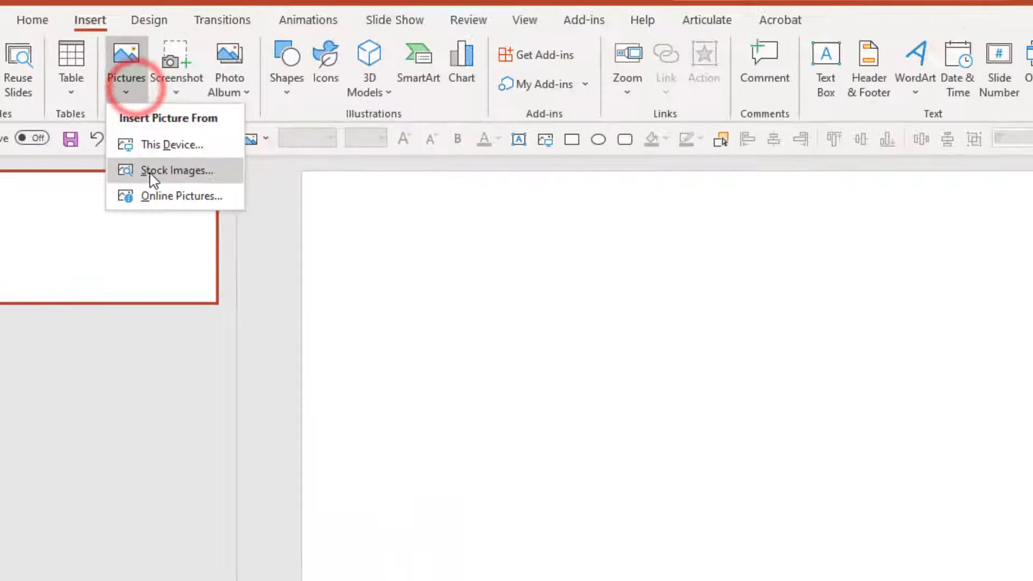
{"action": "left_click", "coordinate": [153, 171]}
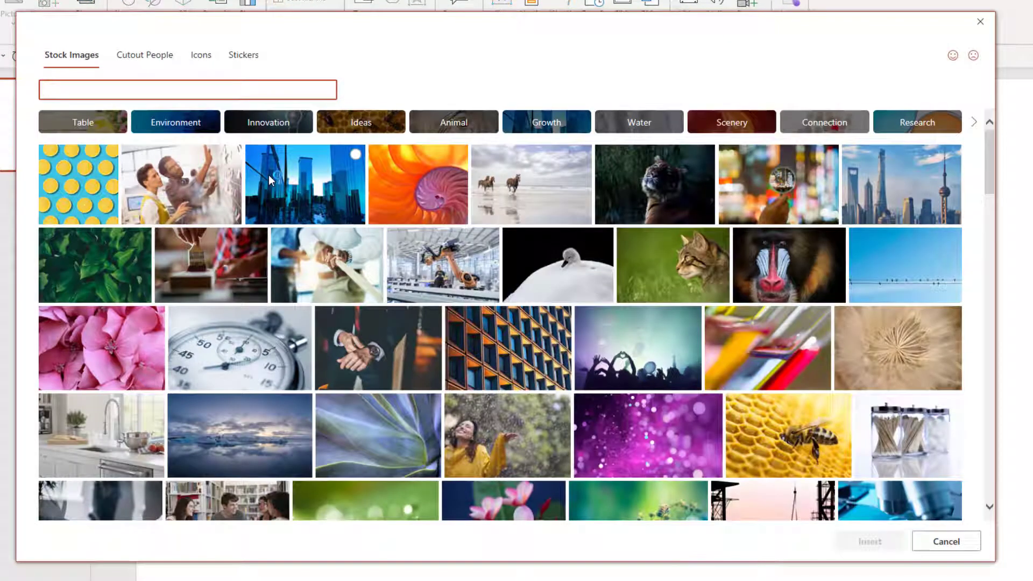
{"action": "type", "text": "camping"}
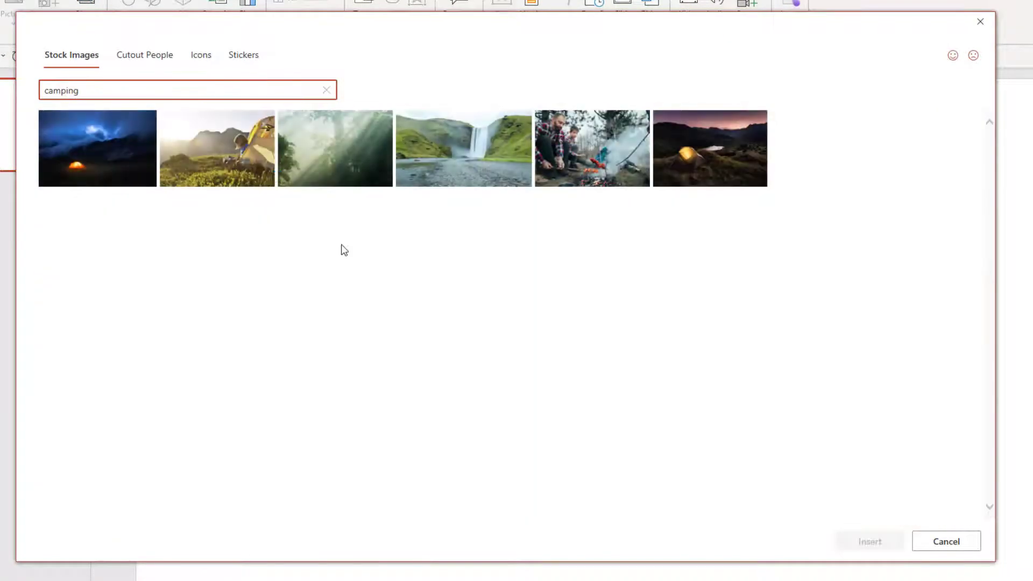
{"action": "left_click", "coordinate": [251, 157]}
{"action": "left_click", "coordinate": [356, 149]}
{"action": "left_click", "coordinate": [461, 142]}
{"action": "left_click", "coordinate": [602, 146]}
{"action": "left_click", "coordinate": [717, 152]}
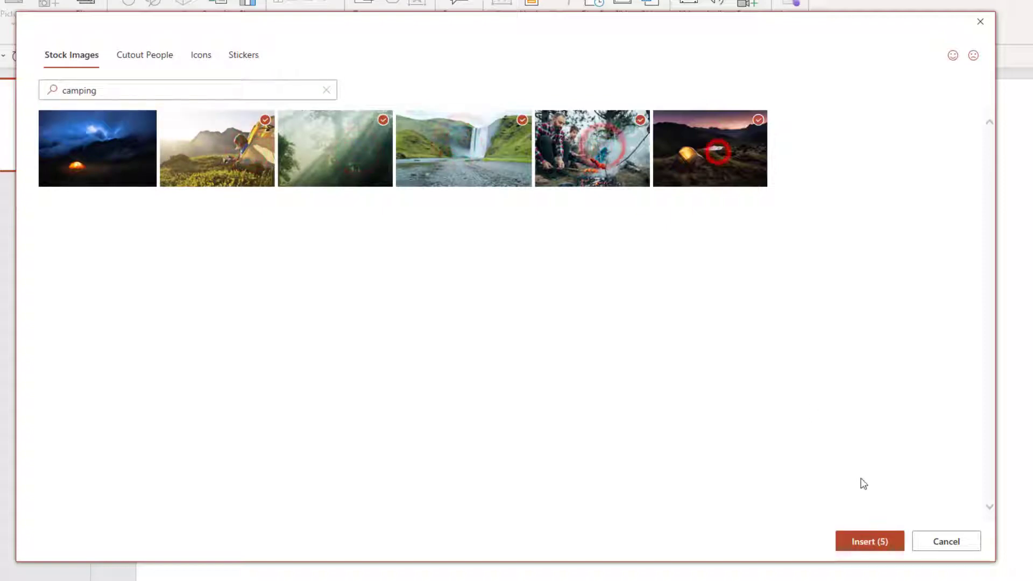
{"action": "left_click", "coordinate": [872, 541]}
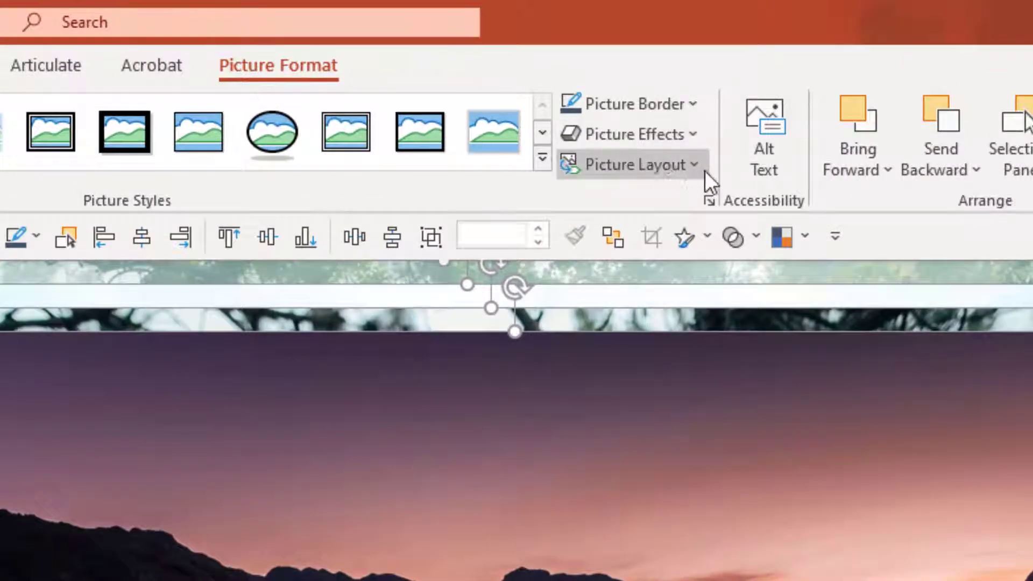
Apply the Hexagon Cluster picture layout to the five selected photos.
{"action": "left_click", "coordinate": [692, 165]}
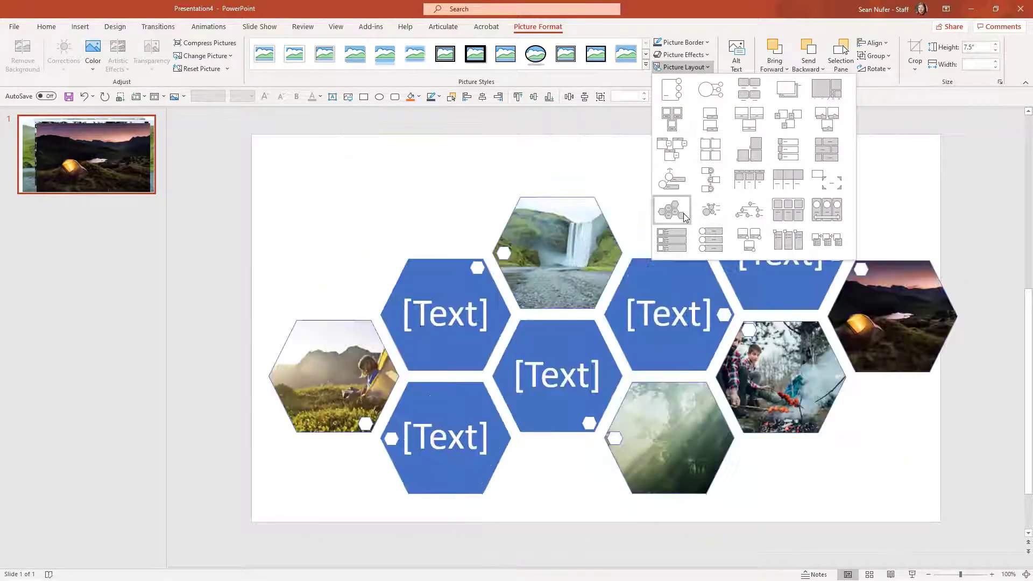
{"action": "left_click", "coordinate": [672, 211]}
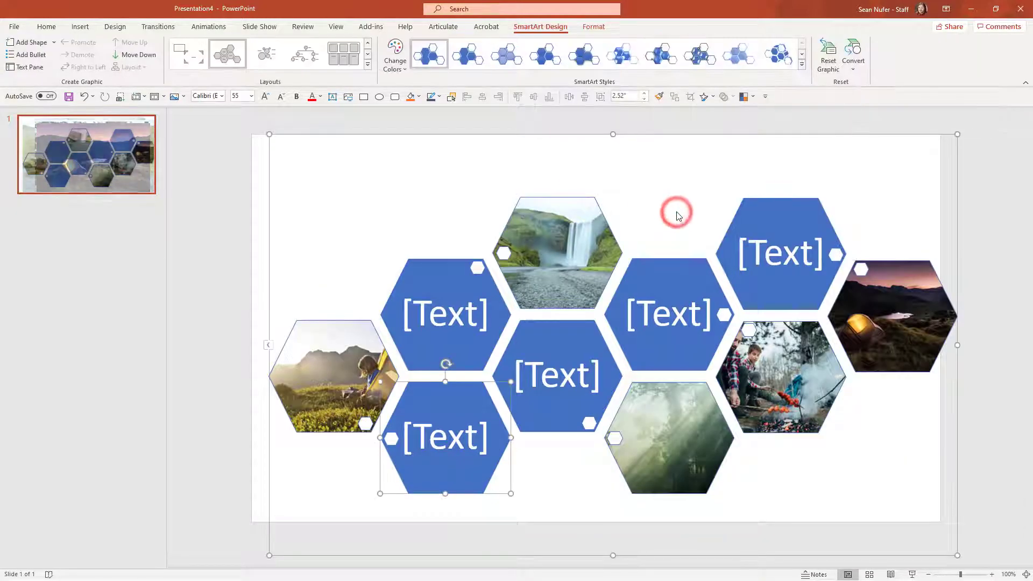
{"action": "left_click", "coordinate": [556, 250]}
{"action": "left_click_drag", "start_coordinate": [563, 256], "coordinate": [544, 269]}
{"action": "left_click", "coordinate": [434, 320]}
{"action": "left_click", "coordinate": [559, 369]}
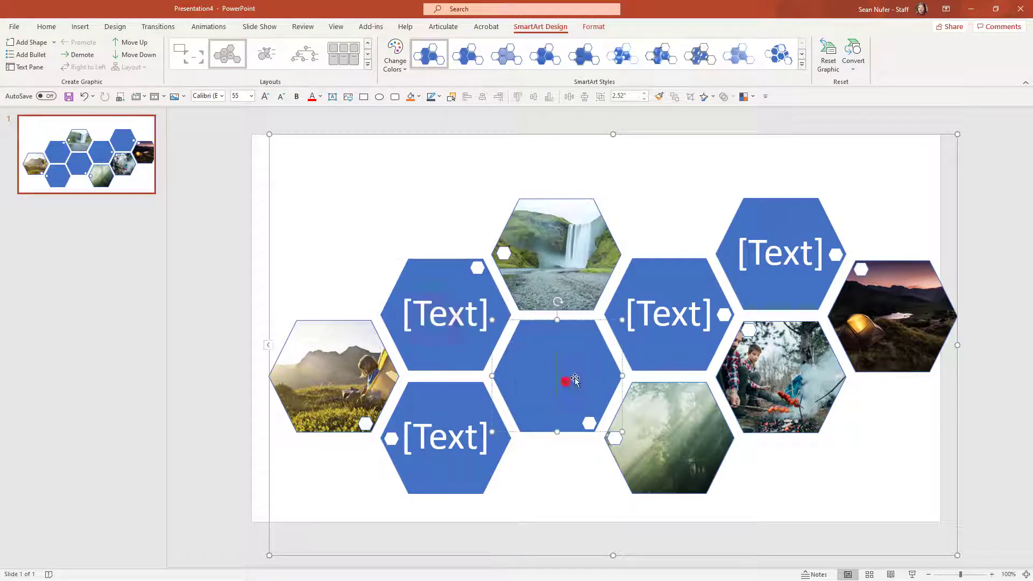
{"action": "left_click", "coordinate": [661, 316]}
{"action": "left_click", "coordinate": [750, 332]}
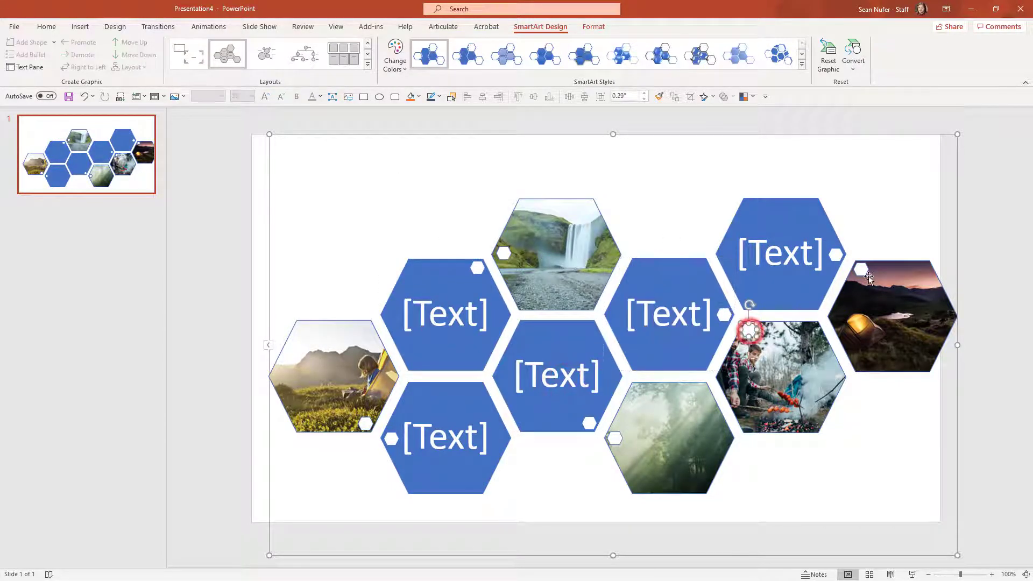
{"action": "left_click", "coordinate": [861, 270]}
{"action": "left_click", "coordinate": [616, 438]}
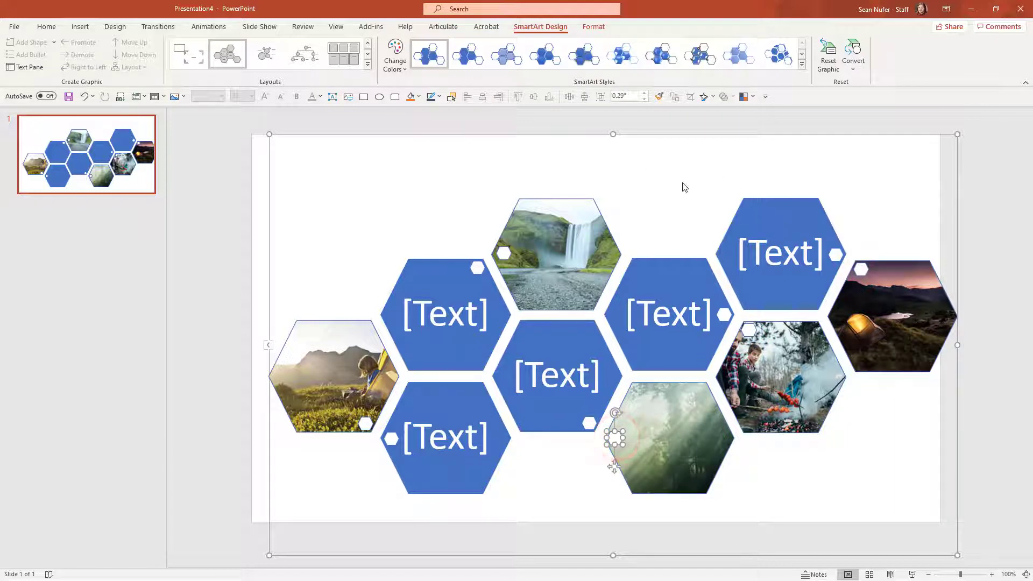
Convert the SmartArt to shapes and ungroup it into separate hexagons.
{"action": "left_click", "coordinate": [853, 56]}
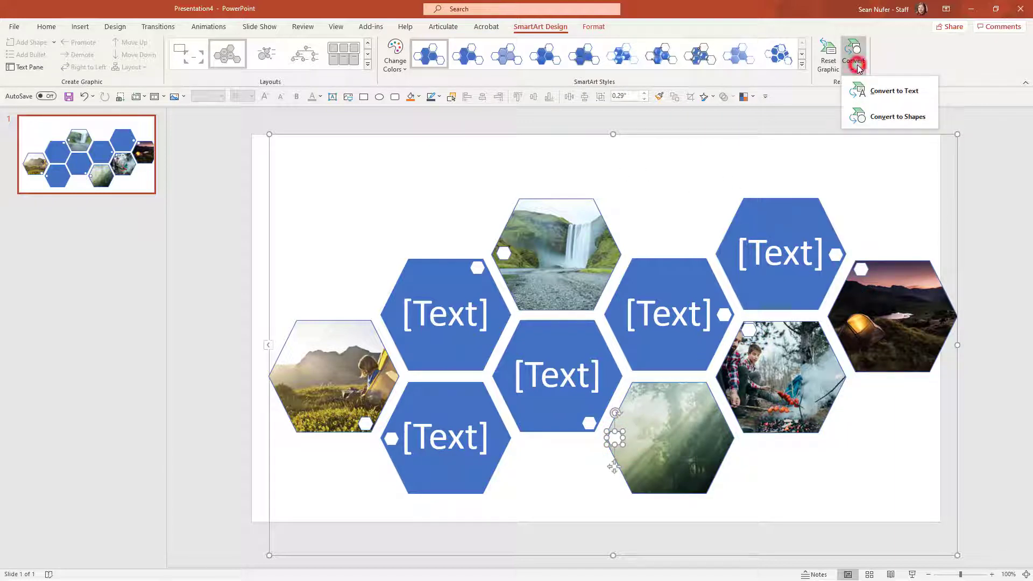
{"action": "left_click", "coordinate": [876, 117]}
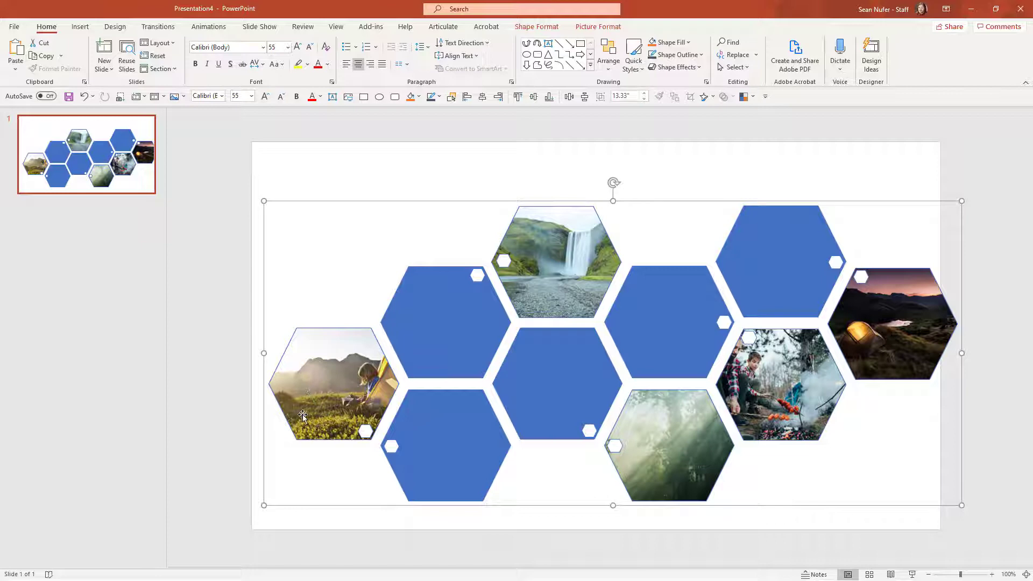
{"action": "right_click", "coordinate": [336, 401]}
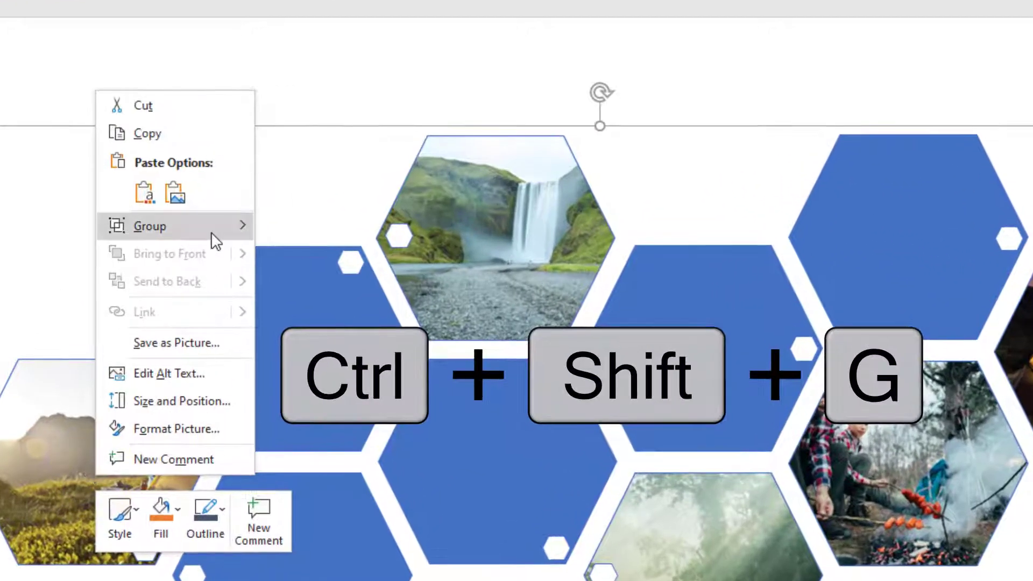
{"action": "left_click", "coordinate": [253, 235]}
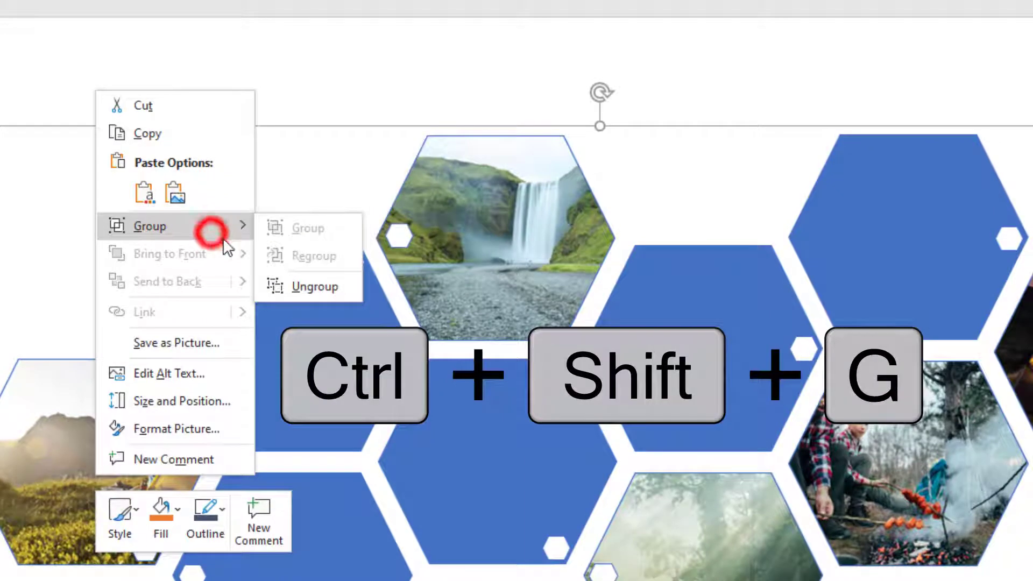
{"action": "left_click", "coordinate": [312, 286]}
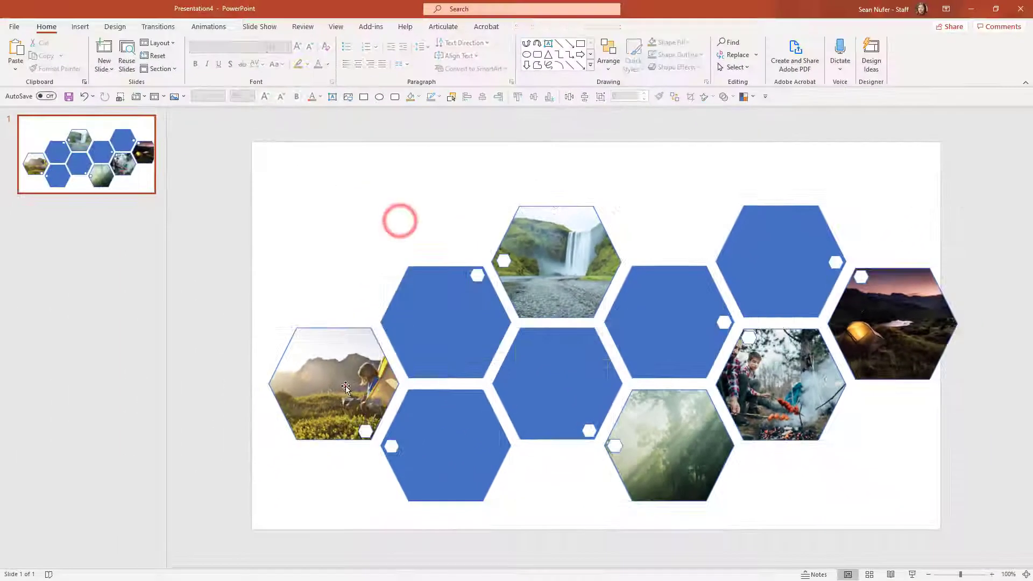
Move the mountain tent photo to the top-left and delete all the blue hexagons.
{"action": "left_click_drag", "start_coordinate": [345, 386], "coordinate": [335, 227]}
{"action": "left_click", "coordinate": [330, 515]}
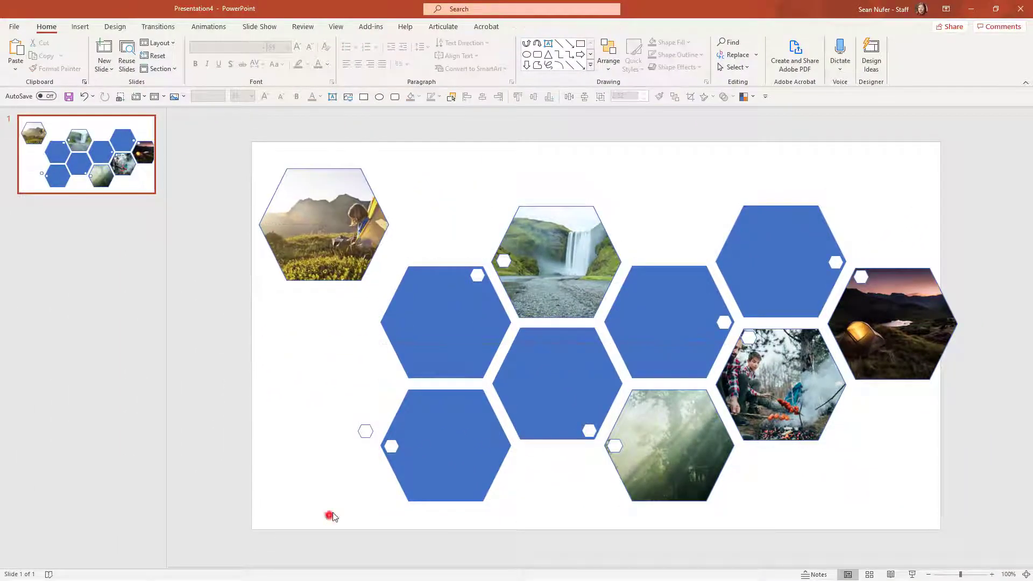
{"action": "left_click_drag", "start_coordinate": [330, 515], "coordinate": [662, 247]}
{"action": "key", "text": "Delete"}
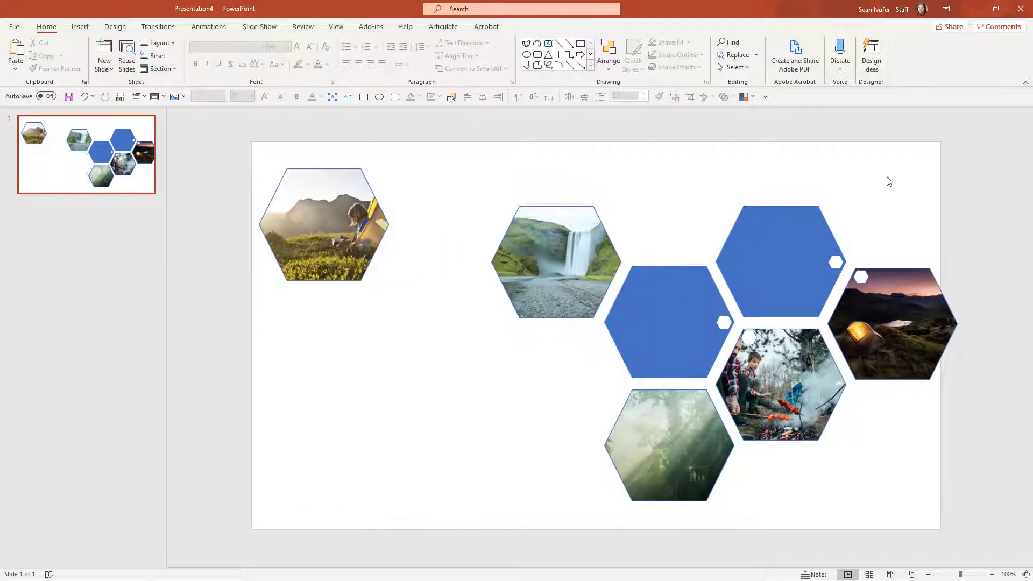
{"action": "left_click_drag", "start_coordinate": [905, 160], "coordinate": [596, 417]}
{"action": "key", "text": "Delete"}
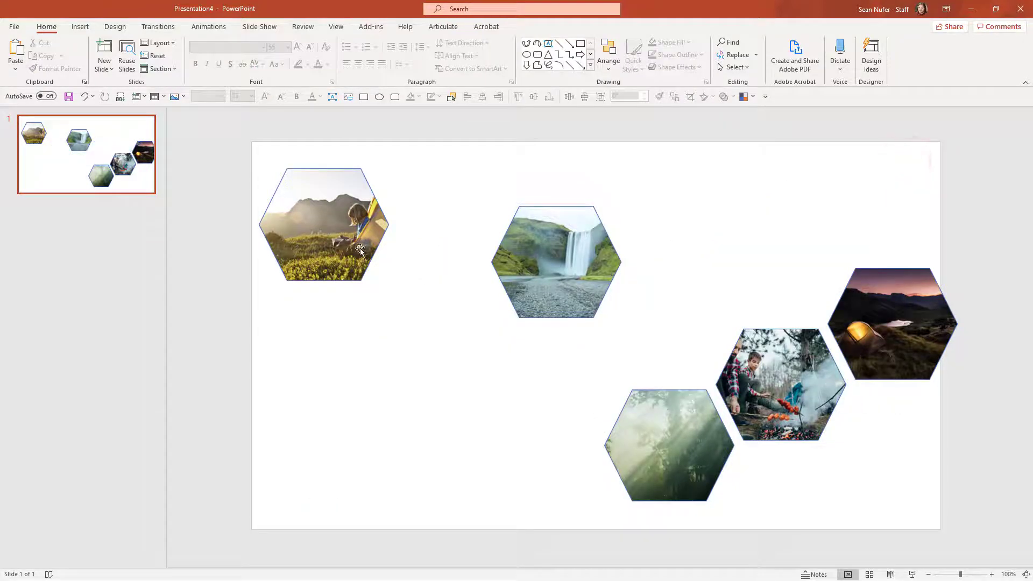
Align the five hexagon photos along the top and distribute them evenly horizontally.
{"action": "left_click_drag", "start_coordinate": [360, 250], "coordinate": [377, 269]}
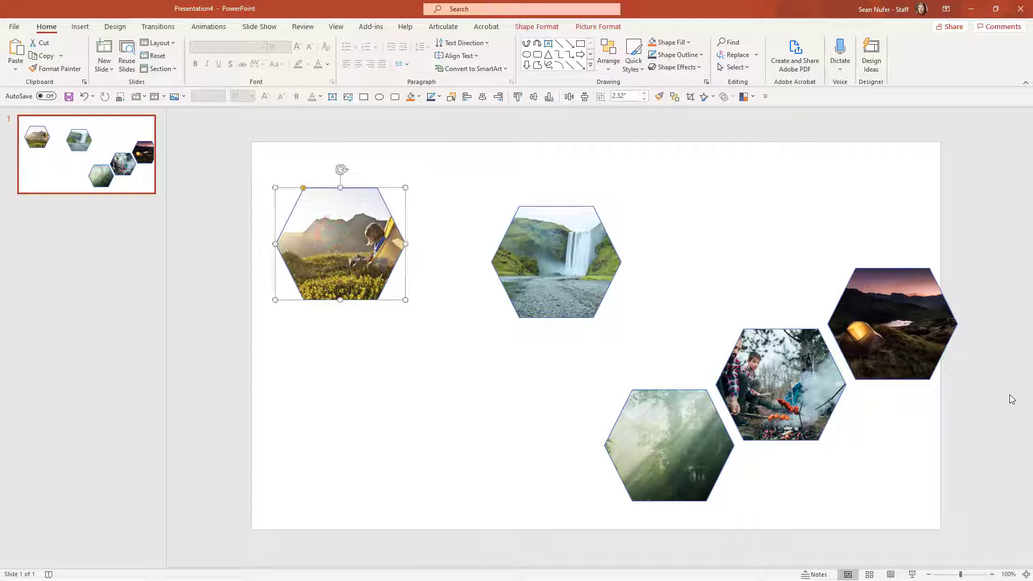
{"action": "left_click_drag", "start_coordinate": [1005, 531], "coordinate": [266, 177]}
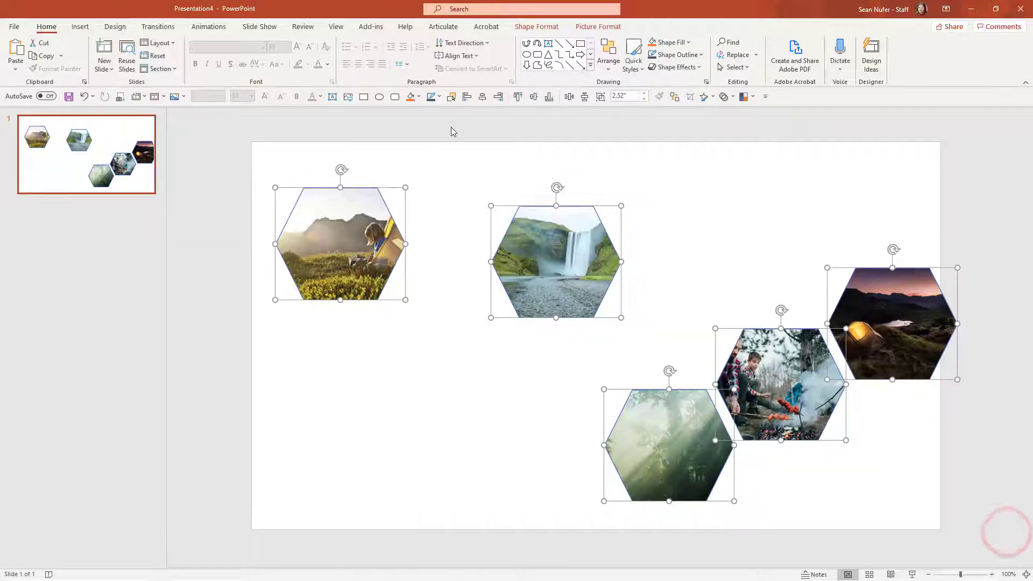
{"action": "left_click", "coordinate": [517, 96]}
{"action": "left_click", "coordinate": [569, 97]}
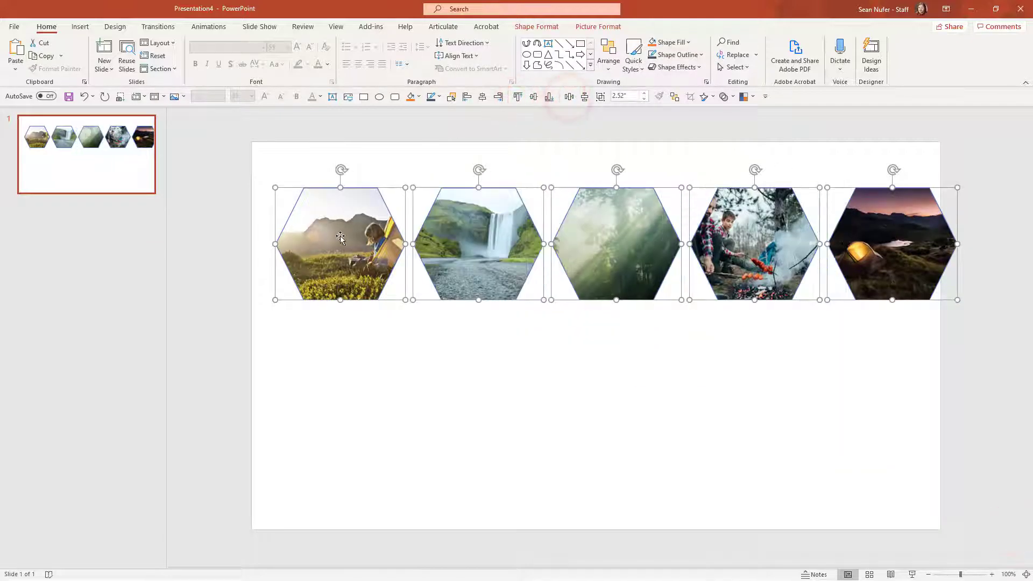
Crop the waterfall photo, enlarging and sliding the image to reframe it within its hexagon.
{"action": "left_click", "coordinate": [346, 258]}
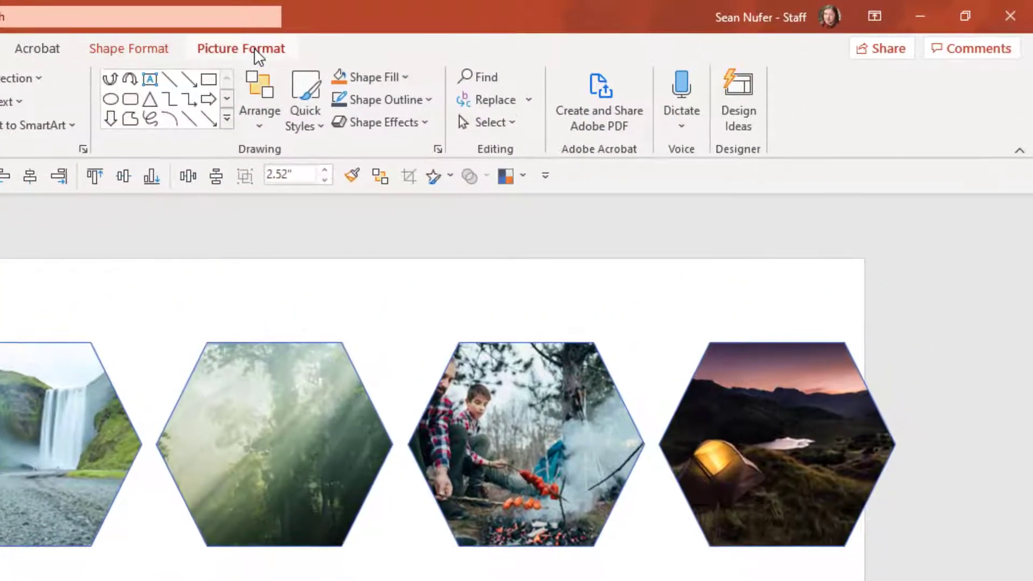
{"action": "left_click", "coordinate": [384, 41]}
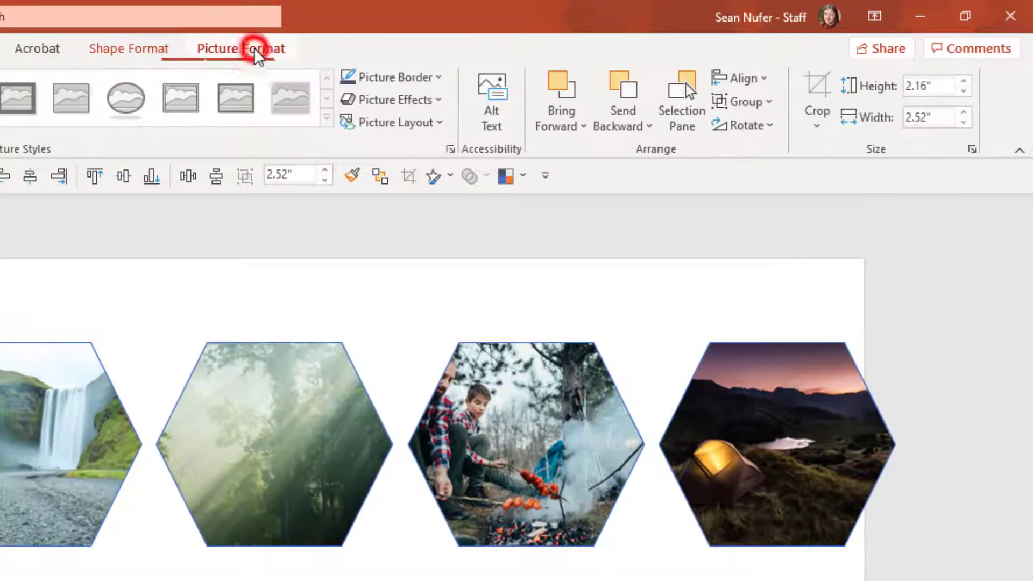
{"action": "left_click", "coordinate": [817, 121]}
{"action": "left_click", "coordinate": [850, 180]}
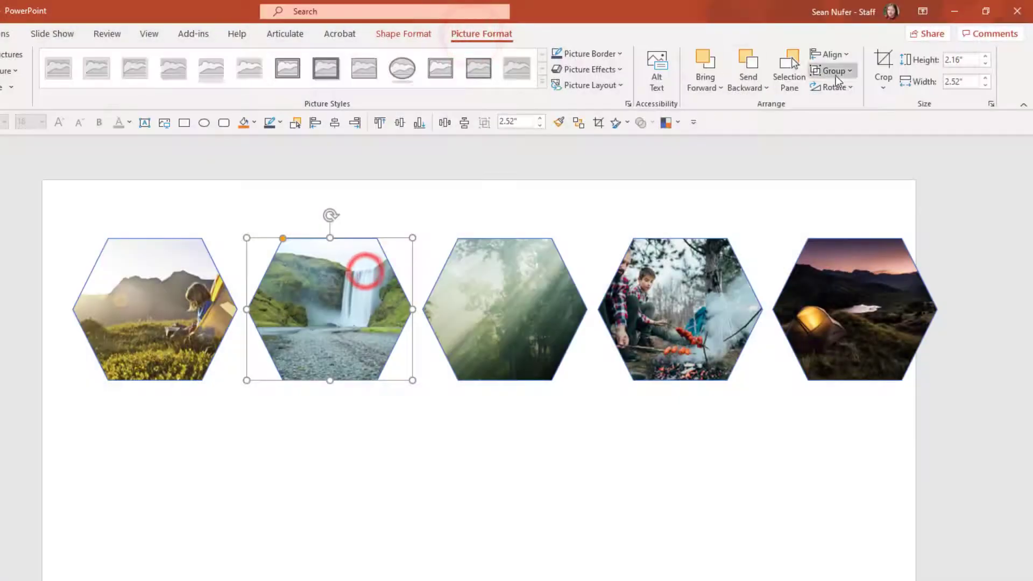
{"action": "left_click", "coordinate": [883, 60]}
{"action": "left_click_drag", "start_coordinate": [338, 323], "coordinate": [365, 324]}
{"action": "left_click_drag", "start_coordinate": [487, 381], "coordinate": [567, 425]}
{"action": "left_click_drag", "start_coordinate": [349, 304], "coordinate": [268, 304]}
{"action": "left_click", "coordinate": [370, 524]}
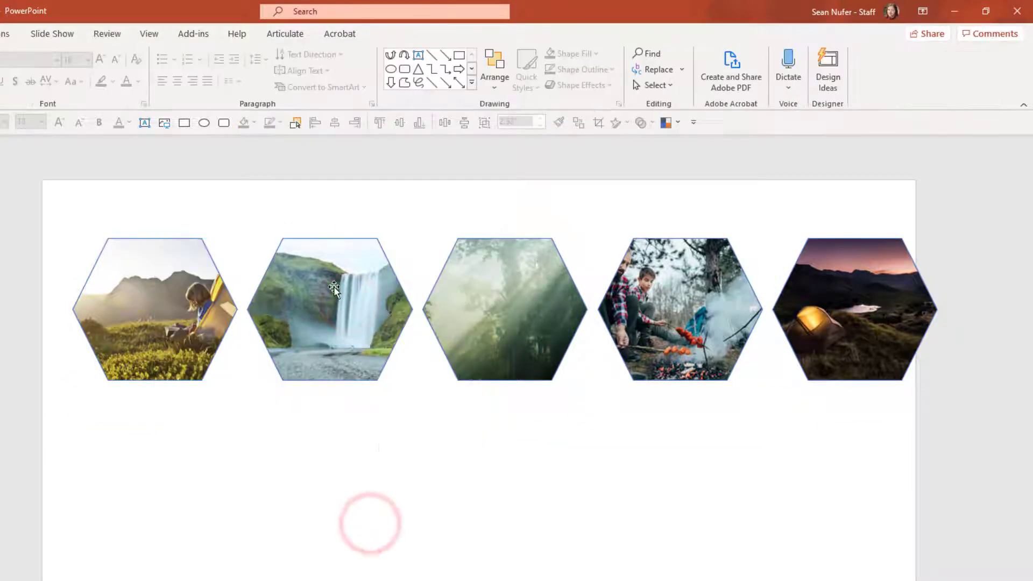
Give the waterfall photo a 6 pt green border.
{"action": "left_click", "coordinate": [331, 291]}
{"action": "left_click", "coordinate": [605, 54]}
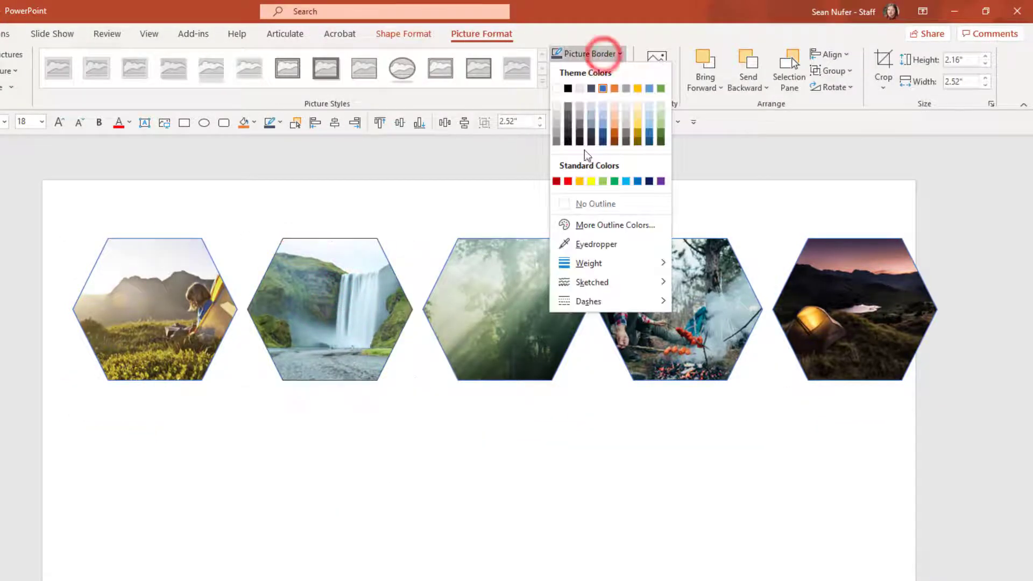
{"action": "mouse_move", "coordinate": [588, 262]}
{"action": "left_click", "coordinate": [727, 406]}
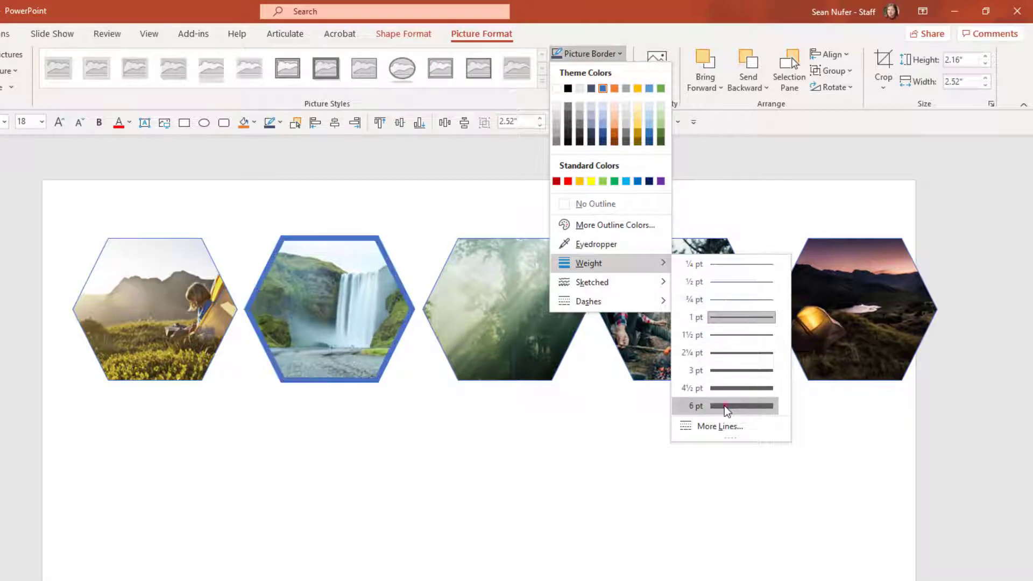
{"action": "left_click", "coordinate": [583, 53]}
{"action": "left_click", "coordinate": [663, 134]}
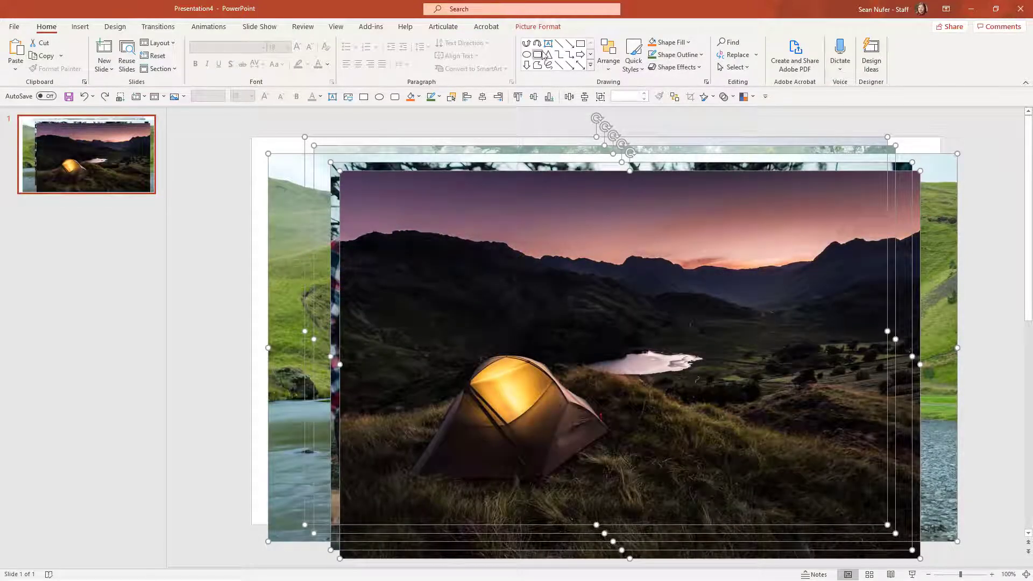
Apply the Ascending Picture Accent Process layout to the five photos.
{"action": "left_click", "coordinate": [538, 26]}
{"action": "left_click", "coordinate": [683, 67]}
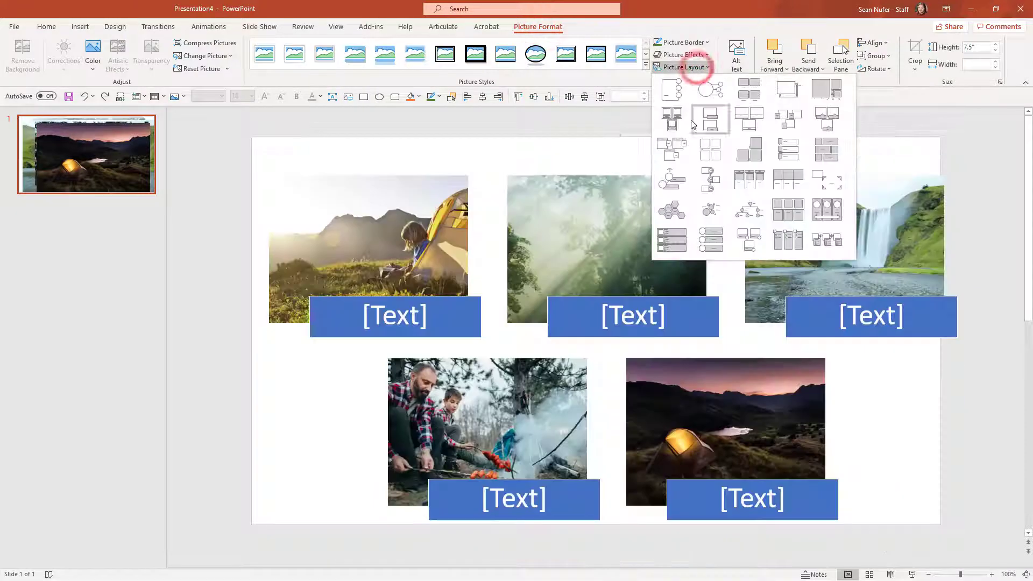
{"action": "left_click", "coordinate": [673, 185]}
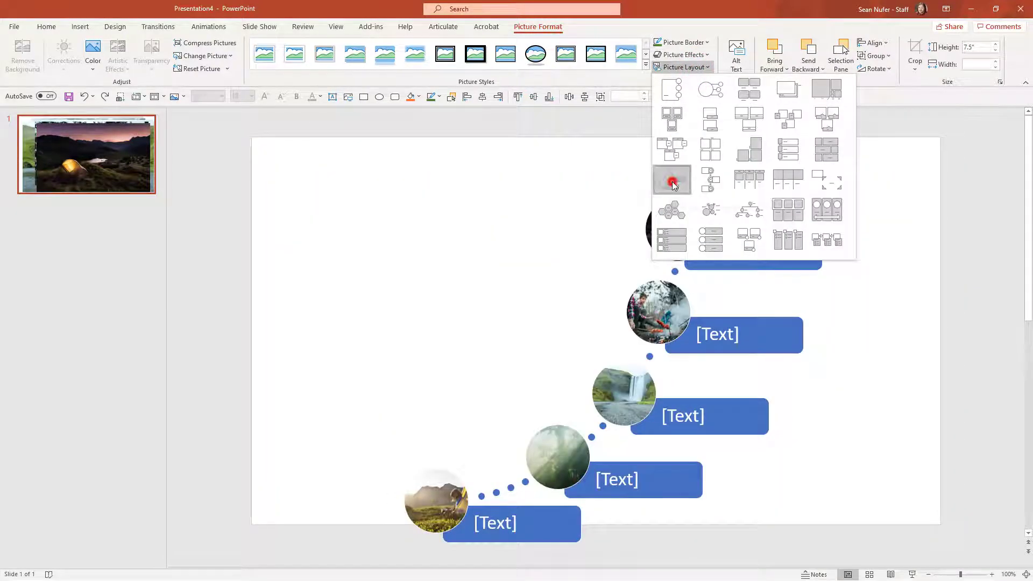
Convert the SmartArt to shapes and ungroup them with Ctrl+Shift+G.
{"action": "left_click", "coordinate": [857, 64]}
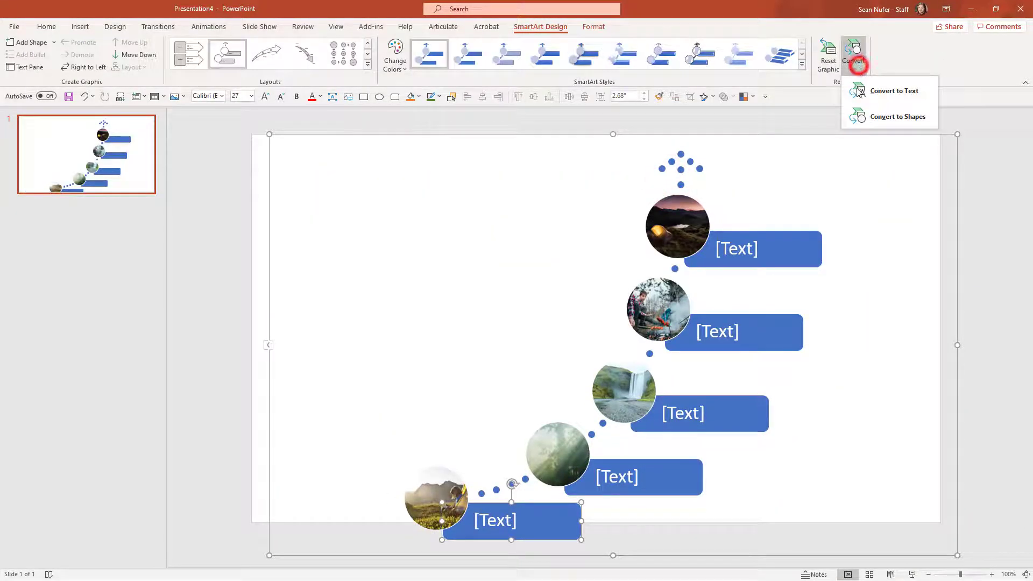
{"action": "left_click", "coordinate": [876, 116]}
{"action": "key", "text": "ctrl+shift+g"}
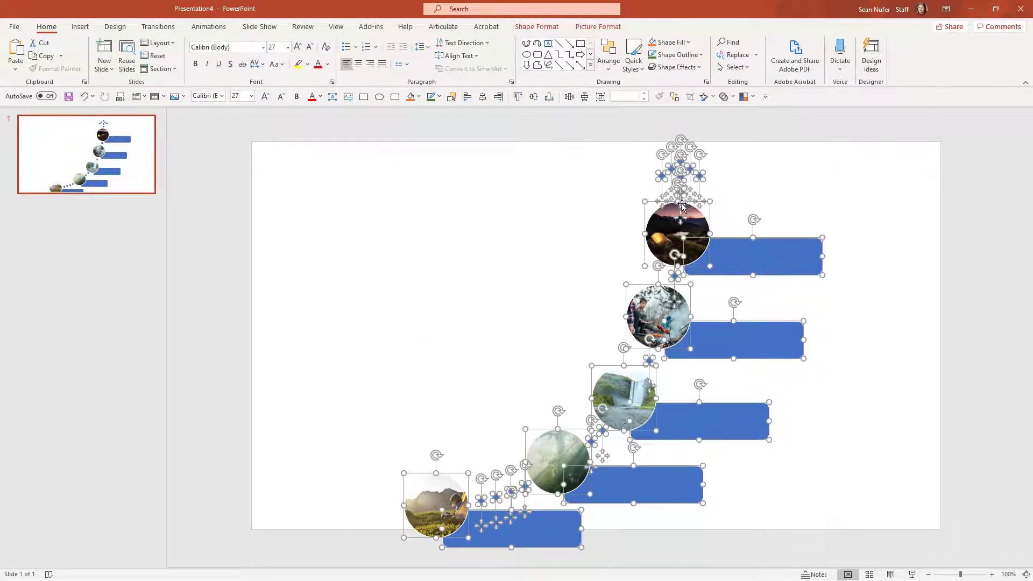
{"action": "left_click", "coordinate": [833, 185]}
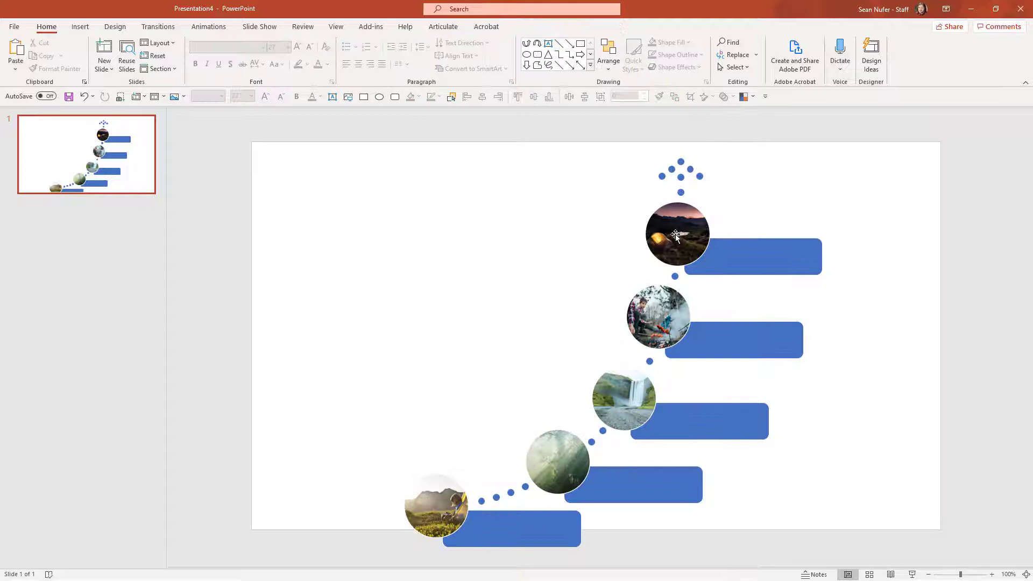
Stack the tent, campfire, waterfall, forest and hiker circles down the left edge; delete the dots and bars.
{"action": "left_click_drag", "start_coordinate": [673, 233], "coordinate": [289, 196]}
{"action": "left_click_drag", "start_coordinate": [682, 330], "coordinate": [327, 302]}
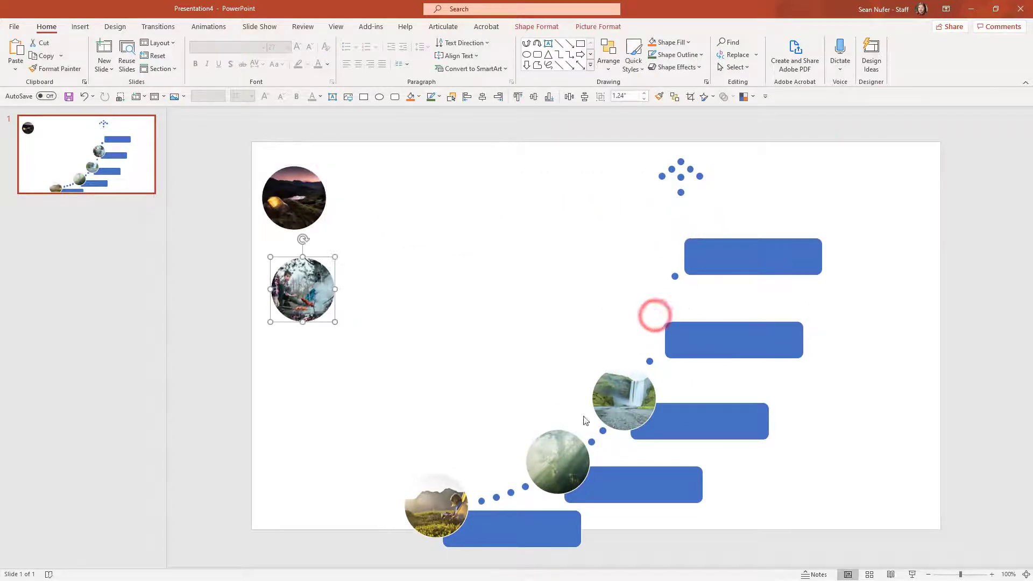
{"action": "left_click_drag", "start_coordinate": [626, 399], "coordinate": [312, 361]}
{"action": "left_click_drag", "start_coordinate": [558, 461], "coordinate": [323, 421]}
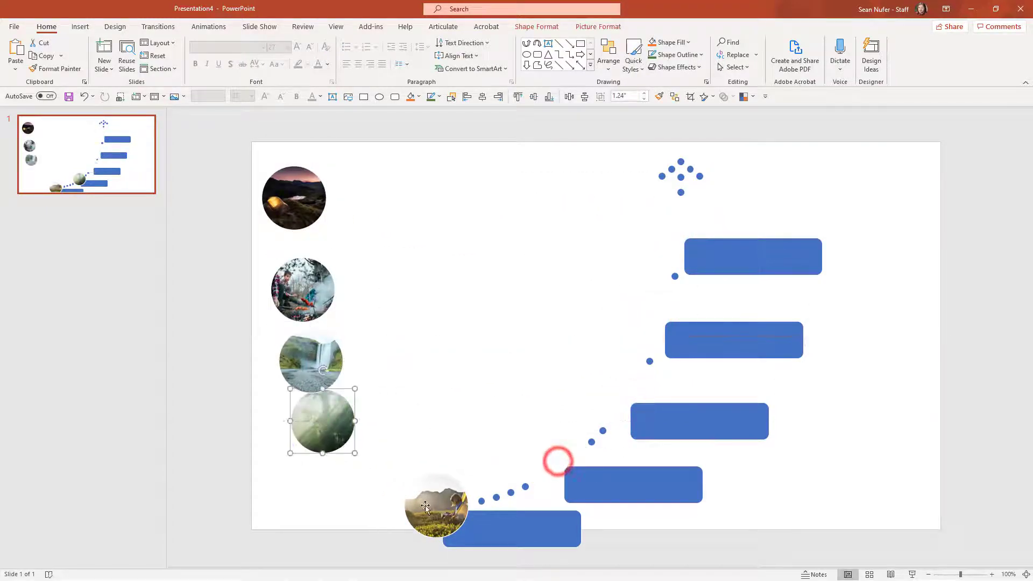
{"action": "left_click_drag", "start_coordinate": [441, 512], "coordinate": [305, 478]}
{"action": "left_click_drag", "start_coordinate": [409, 564], "coordinate": [933, 105]}
{"action": "key", "text": "Delete"}
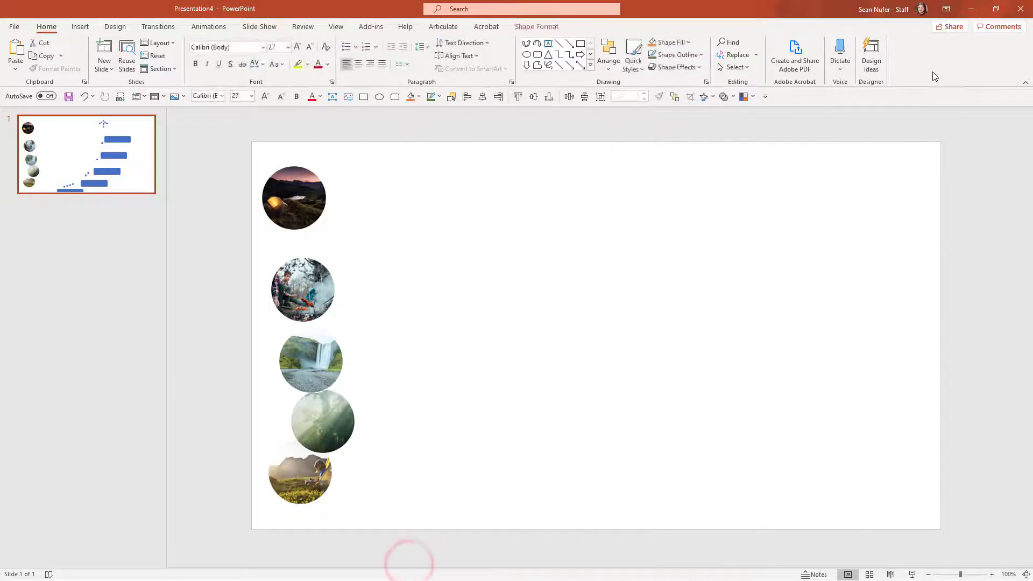
Select all five circular photos and enlarge them together.
{"action": "left_click", "coordinate": [279, 210]}
{"action": "left_click", "coordinate": [301, 290], "text": "shift"}
{"action": "left_click", "coordinate": [311, 359], "text": "shift"}
{"action": "left_click", "coordinate": [323, 418], "text": "shift"}
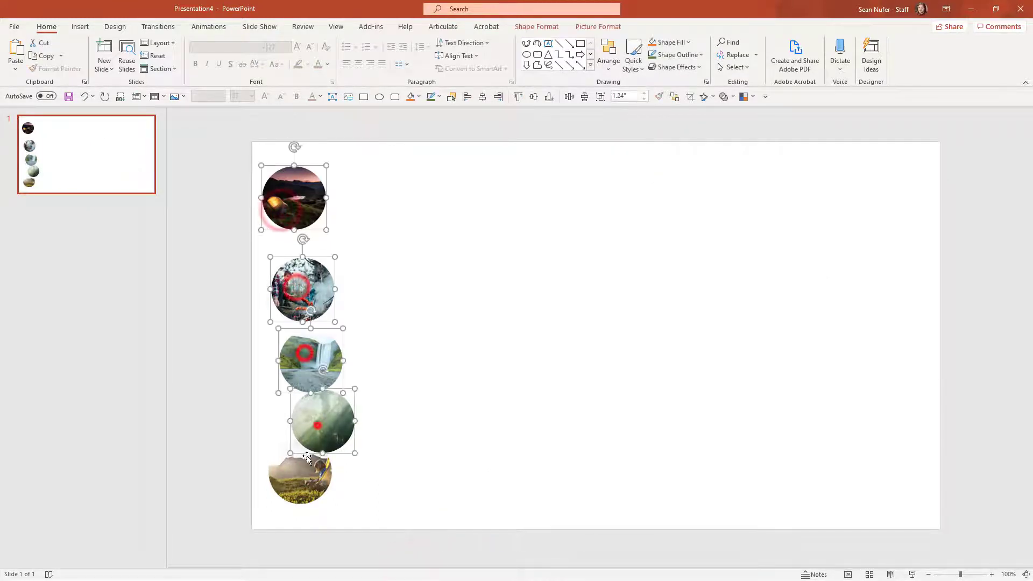
{"action": "left_click", "coordinate": [299, 475], "text": "shift"}
{"action": "left_click_drag", "start_coordinate": [334, 322], "coordinate": [358, 345]}
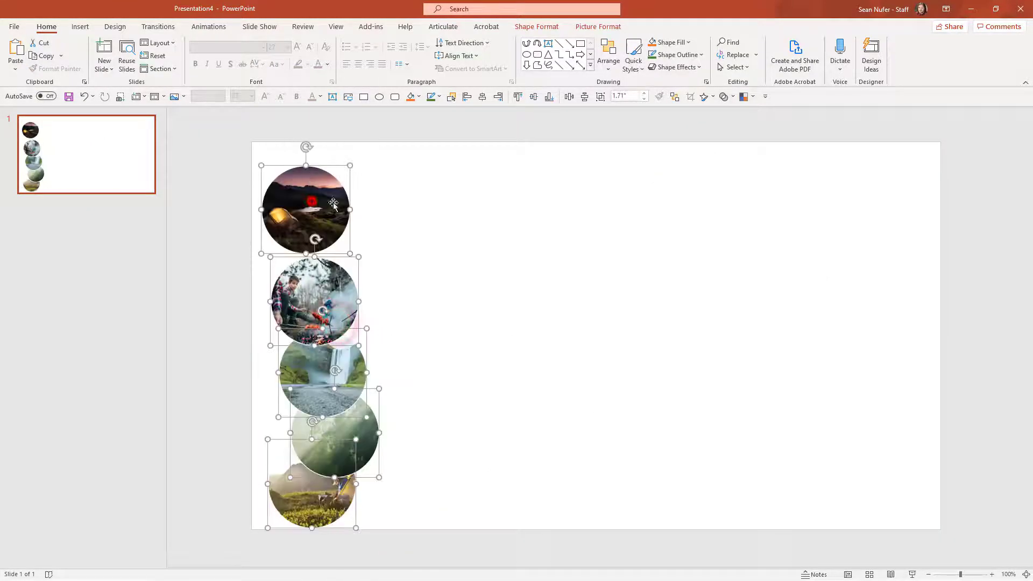
{"action": "left_click", "coordinate": [379, 210]}
Move the tent photo to the upper right and distribute all five photos evenly across the top.
{"action": "left_click_drag", "start_coordinate": [308, 214], "coordinate": [868, 226]}
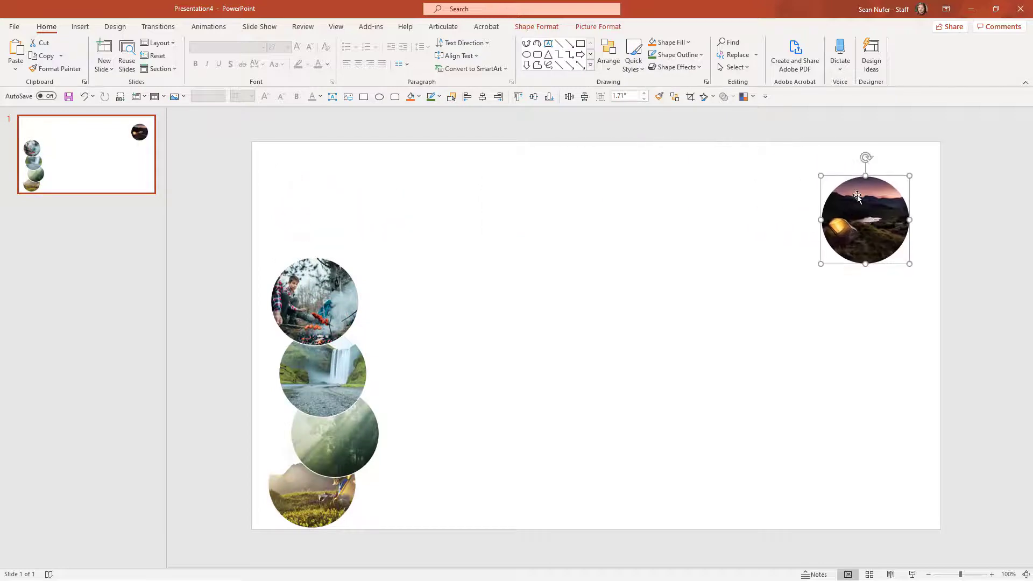
{"action": "left_click_drag", "start_coordinate": [233, 531], "coordinate": [963, 148]}
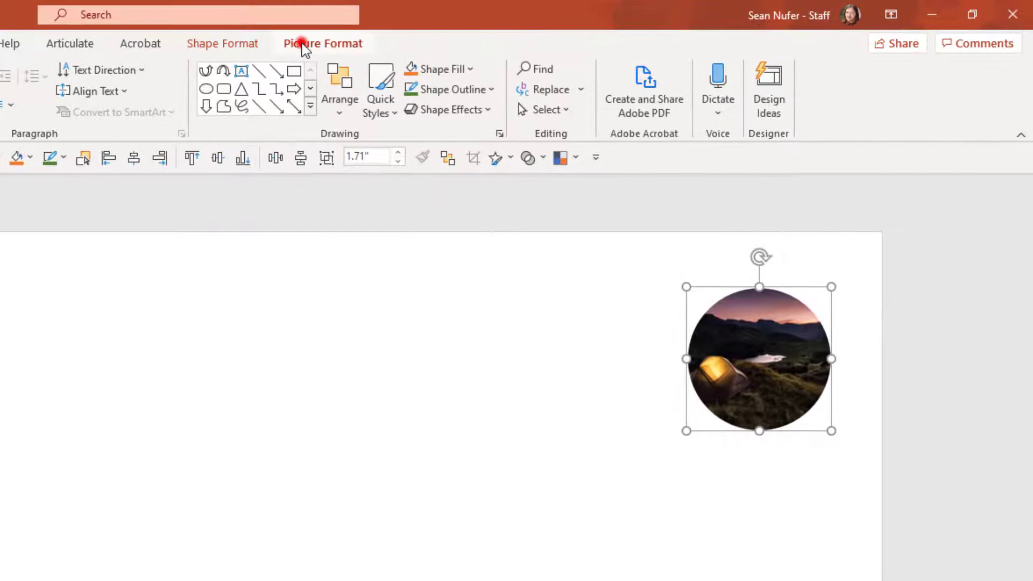
{"action": "left_click", "coordinate": [495, 33]}
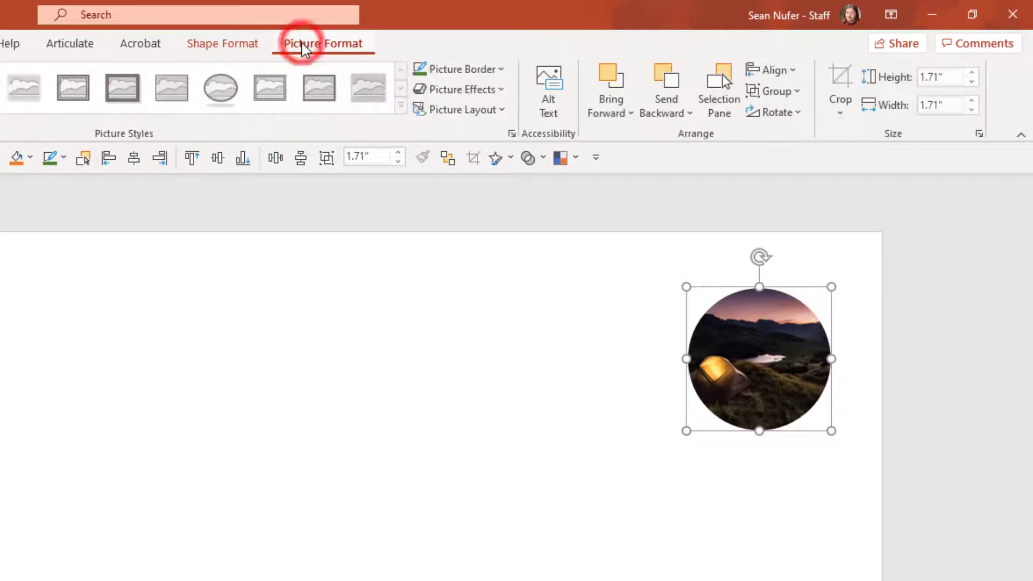
{"action": "left_click", "coordinate": [780, 70]}
{"action": "left_click", "coordinate": [781, 67]}
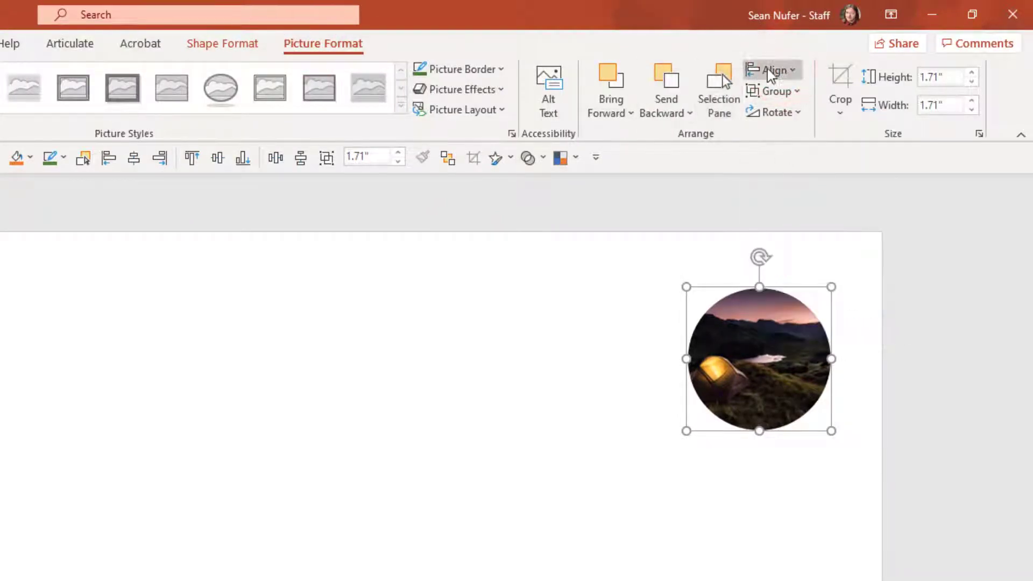
{"action": "left_click", "coordinate": [769, 70]}
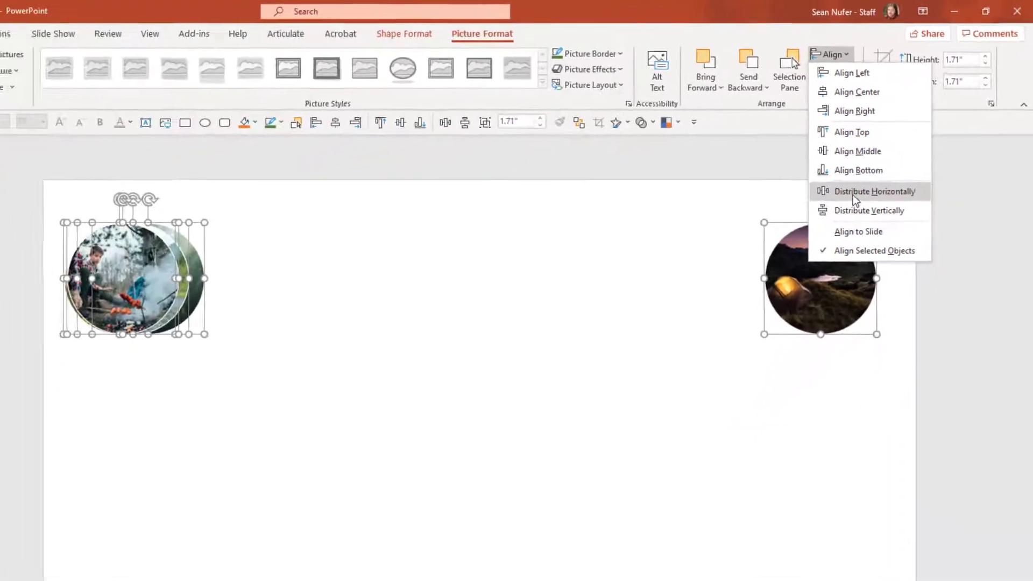
{"action": "left_click", "coordinate": [854, 195]}
{"action": "left_click", "coordinate": [851, 195]}
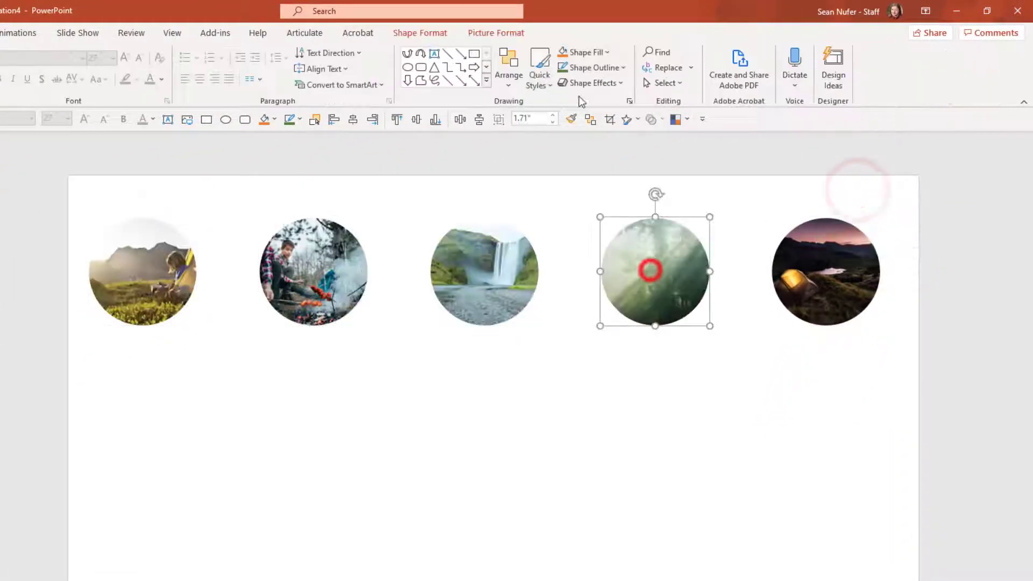
{"action": "left_click", "coordinate": [503, 33]}
Crop the forest photo, enlarging and shifting the image inside its circle to show more sunbeams.
{"action": "left_click", "coordinate": [889, 60]}
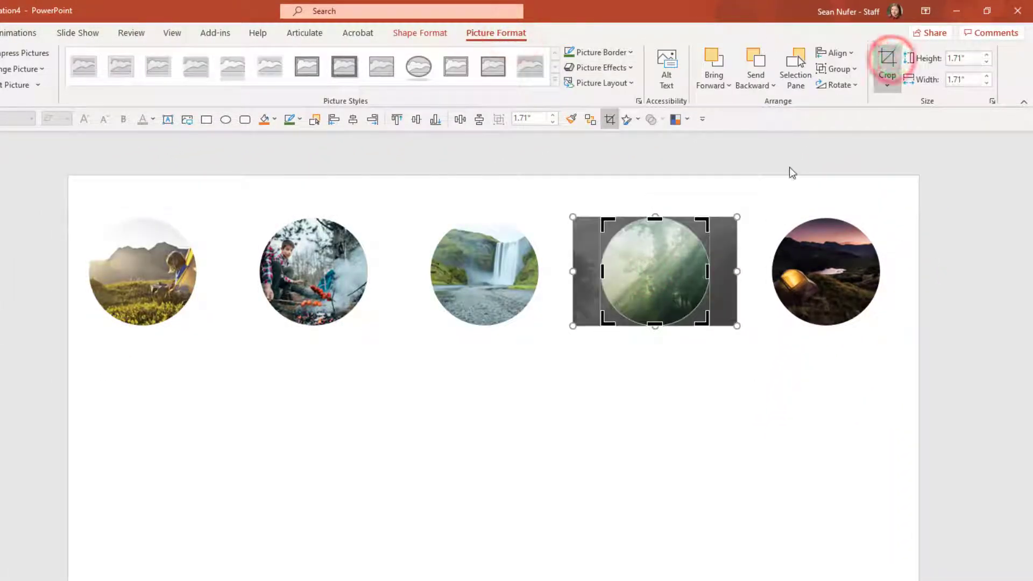
{"action": "left_click", "coordinate": [930, 214]}
{"action": "left_click", "coordinate": [664, 275]}
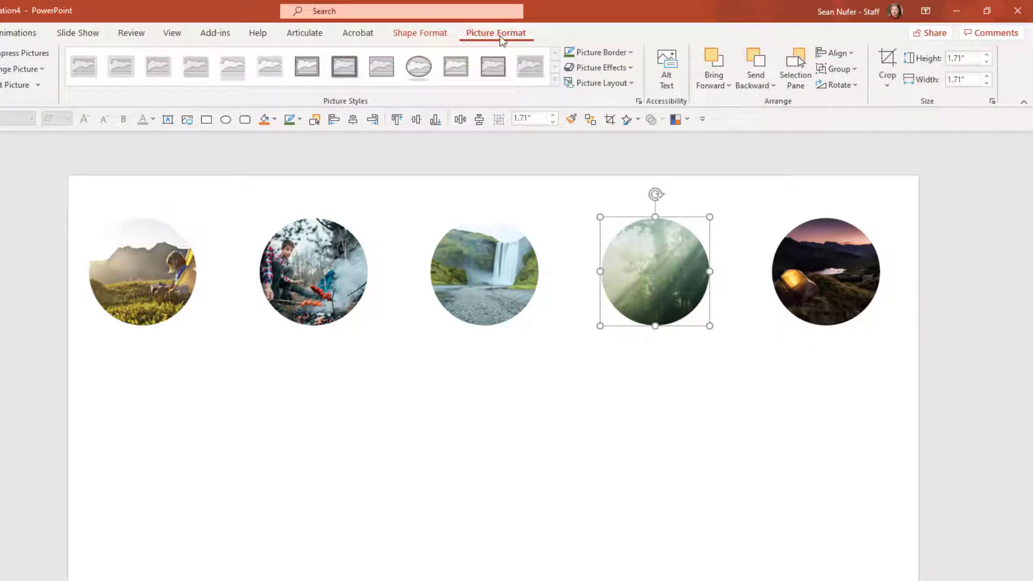
{"action": "left_click", "coordinate": [886, 63]}
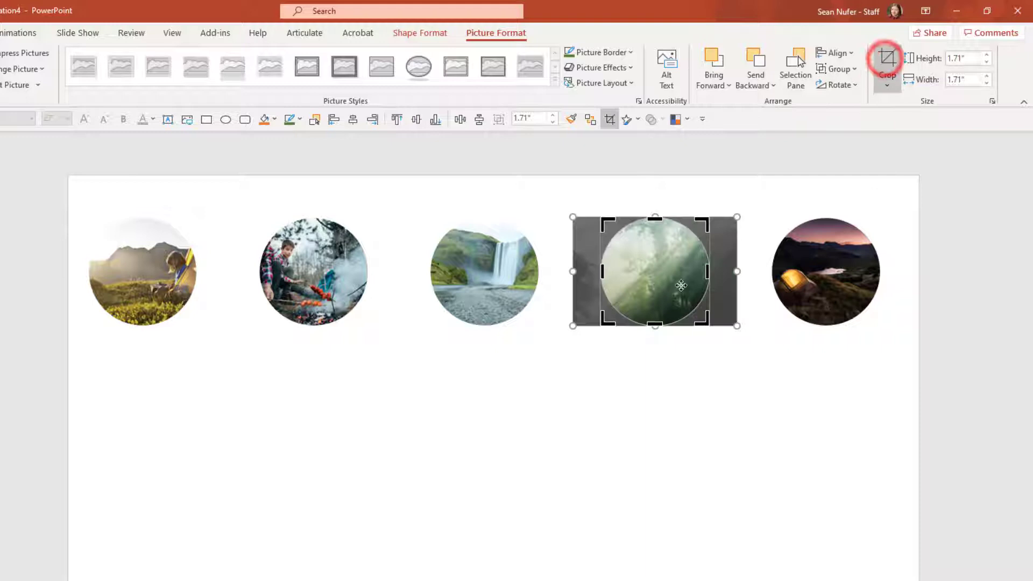
{"action": "left_click_drag", "start_coordinate": [659, 296], "coordinate": [632, 295]}
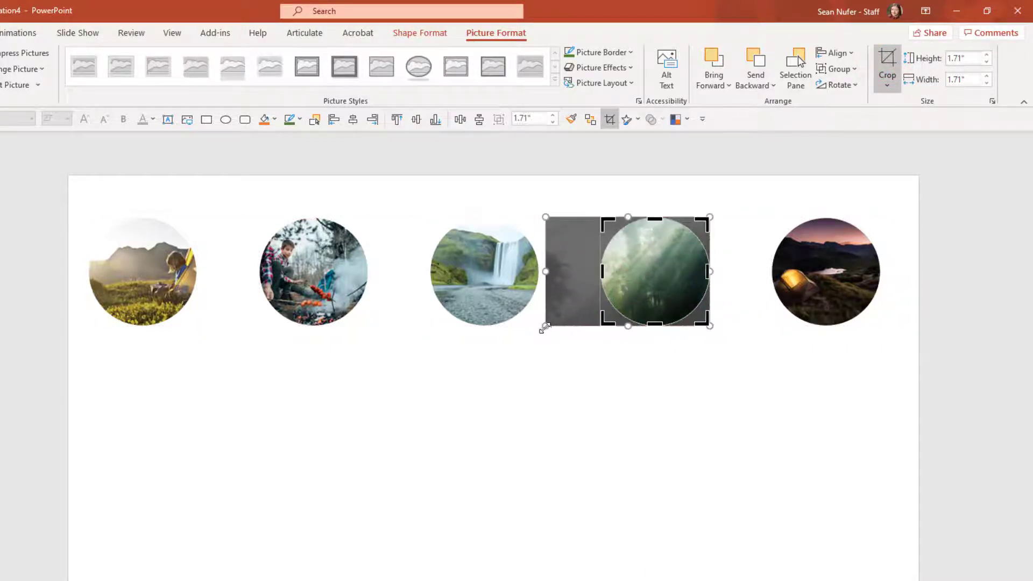
{"action": "left_click_drag", "start_coordinate": [544, 327], "coordinate": [493, 362]}
{"action": "left_click_drag", "start_coordinate": [570, 337], "coordinate": [627, 331]}
{"action": "left_click", "coordinate": [665, 417]}
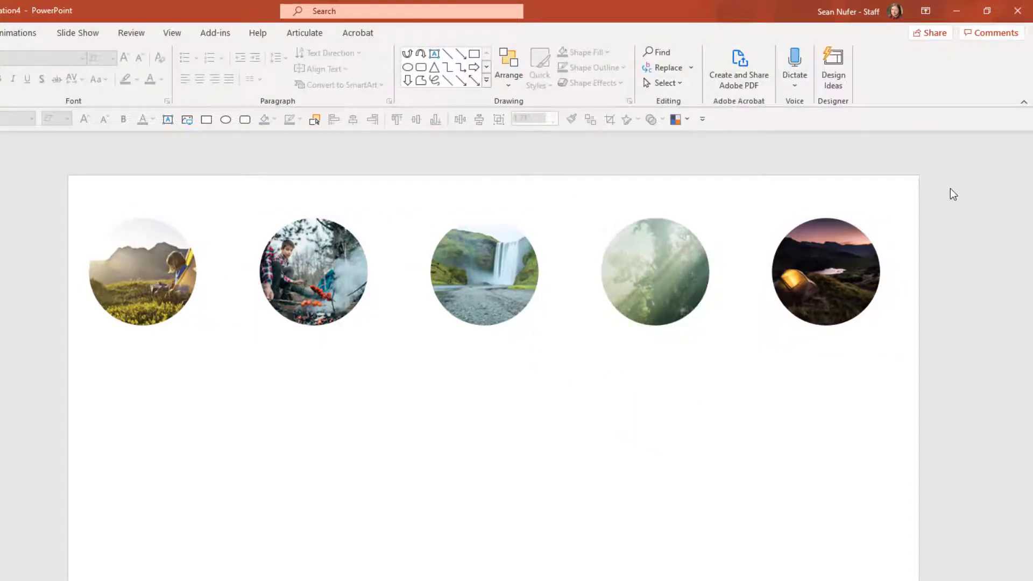
Give all five circular photos a 6 pt green border.
{"action": "left_click_drag", "start_coordinate": [950, 189], "coordinate": [41, 428]}
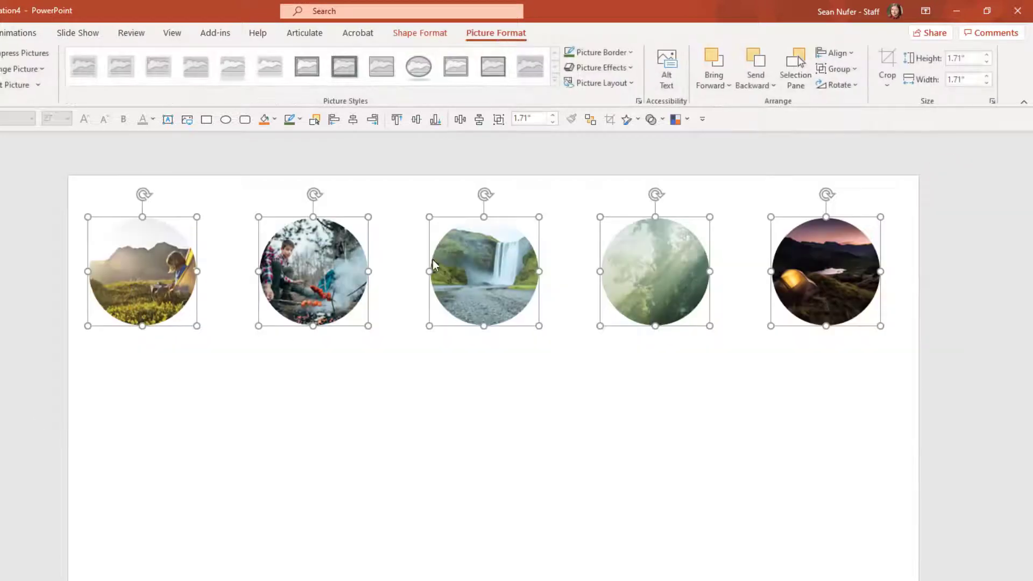
{"action": "left_click", "coordinate": [622, 53]}
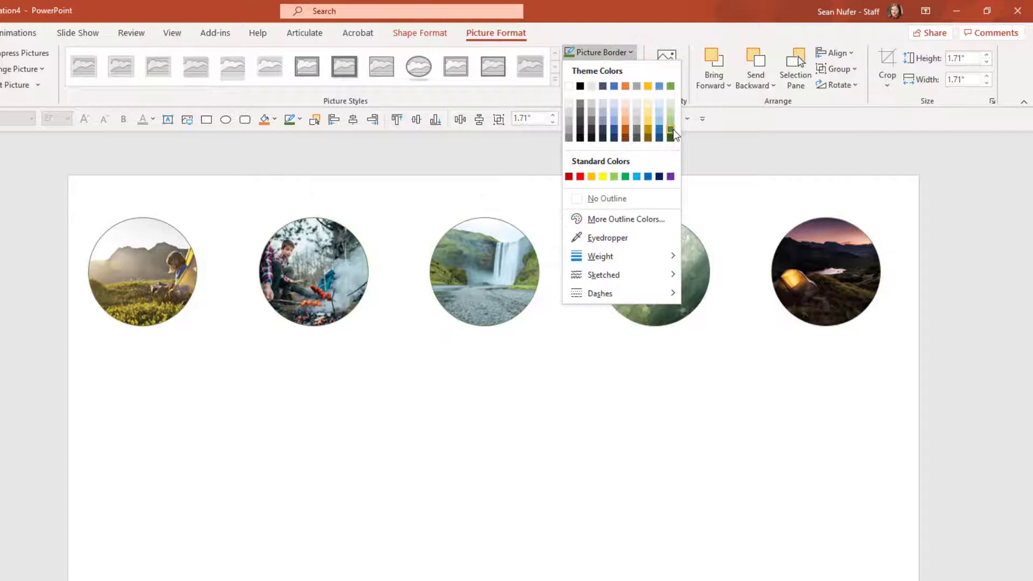
{"action": "left_click", "coordinate": [670, 129]}
{"action": "left_click", "coordinate": [629, 52]}
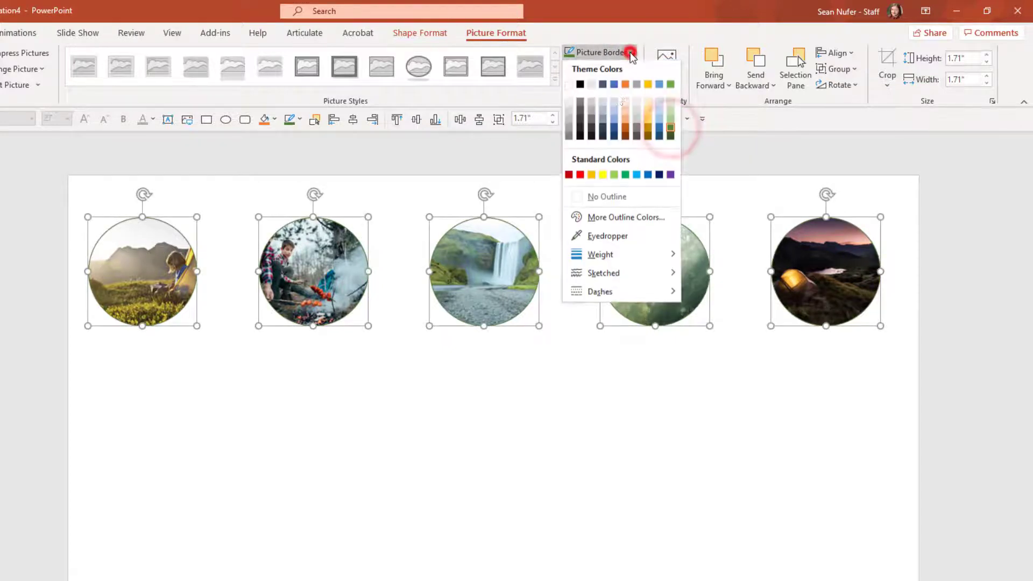
{"action": "mouse_move", "coordinate": [619, 256]}
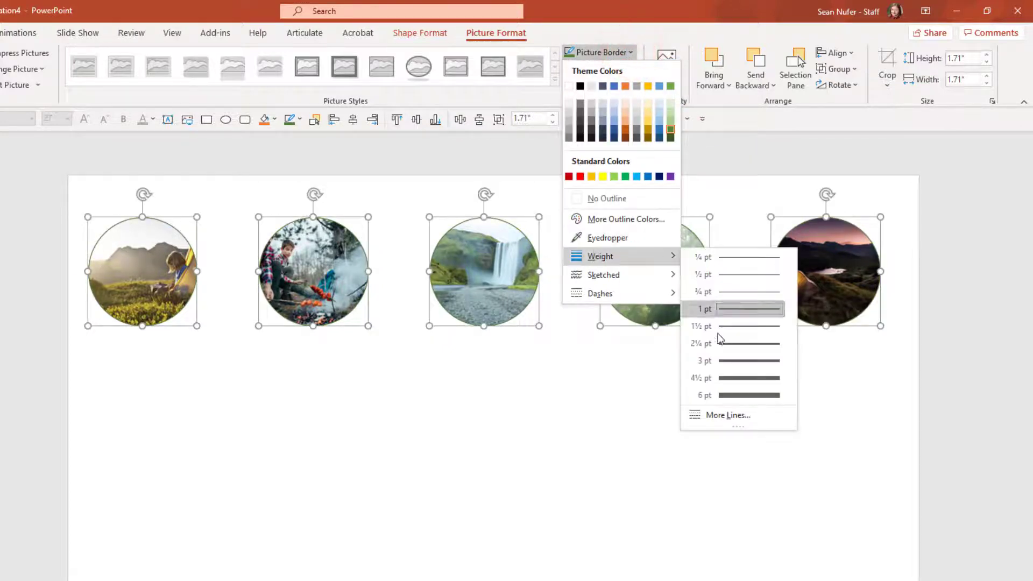
{"action": "left_click", "coordinate": [729, 395]}
Add a green glow to the photos and space them evenly in rows of three and two.
{"action": "left_click", "coordinate": [612, 67]}
{"action": "mouse_move", "coordinate": [608, 191]}
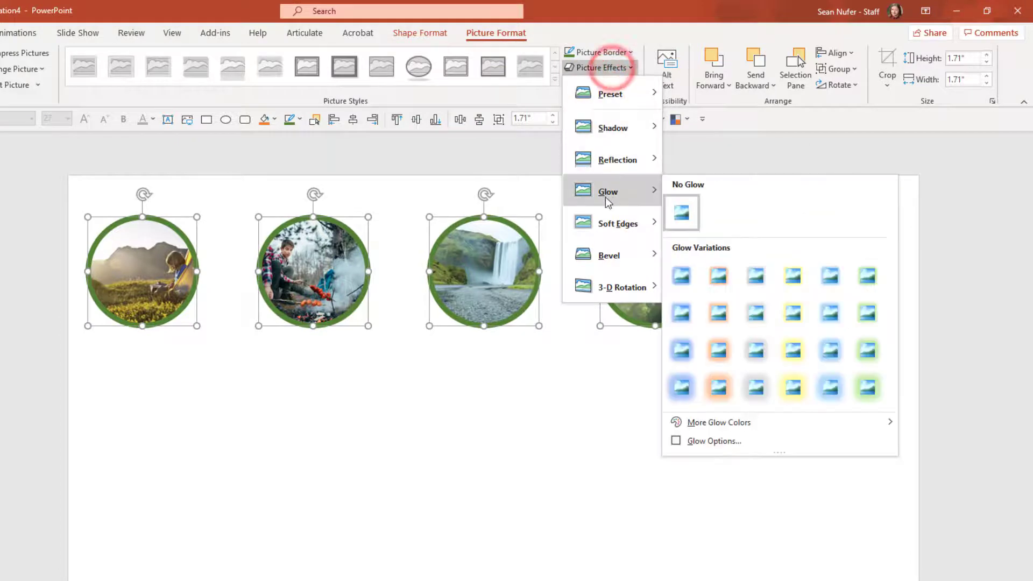
{"action": "left_click", "coordinate": [868, 382]}
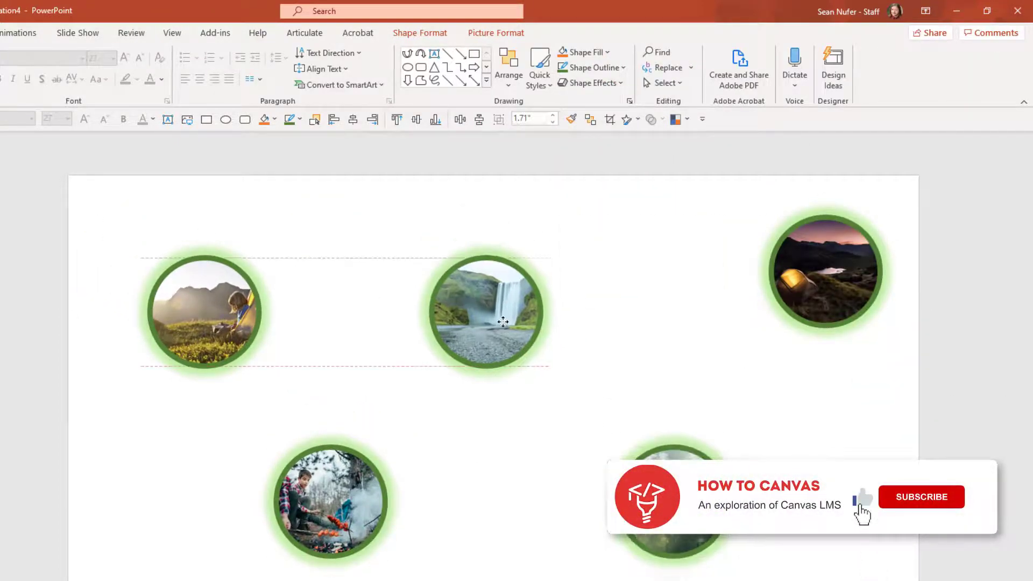
{"action": "left_click_drag", "start_coordinate": [931, 215], "coordinate": [65, 578]}
{"action": "left_click", "coordinate": [460, 119]}
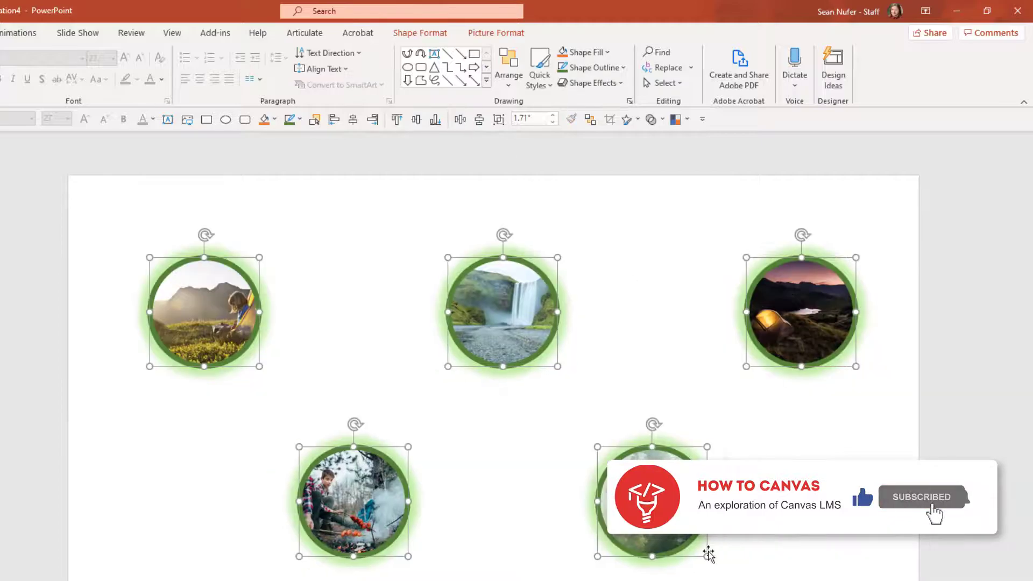